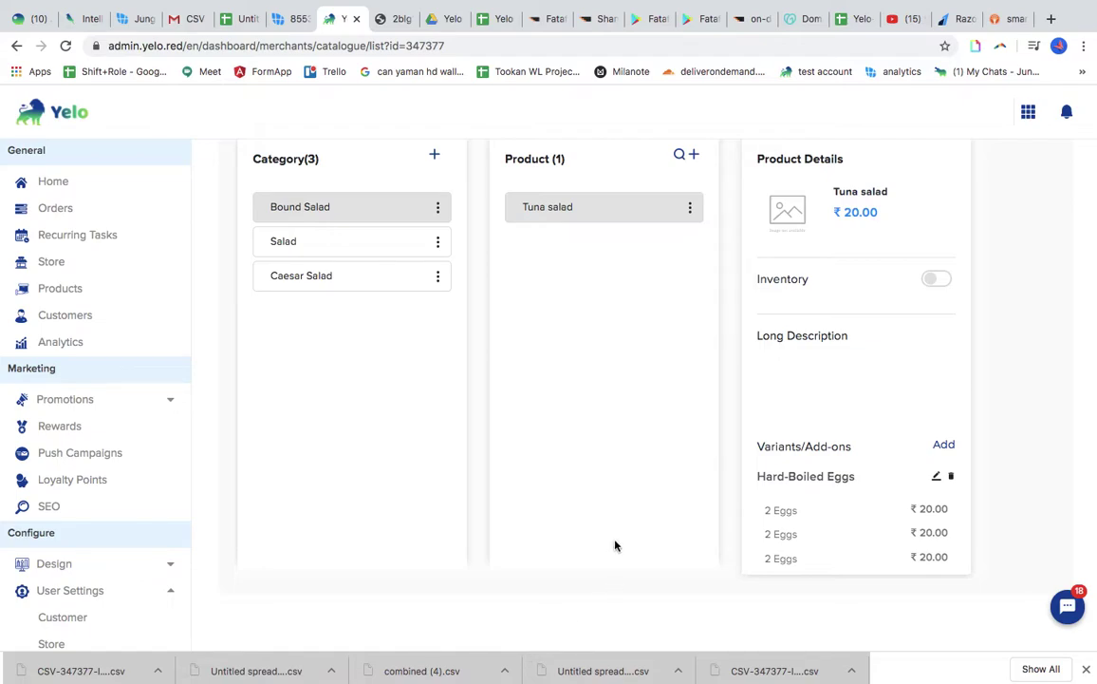
Open the TEST !@# store's catalogue in Yelo
scroll(616, 544, "up", 3)
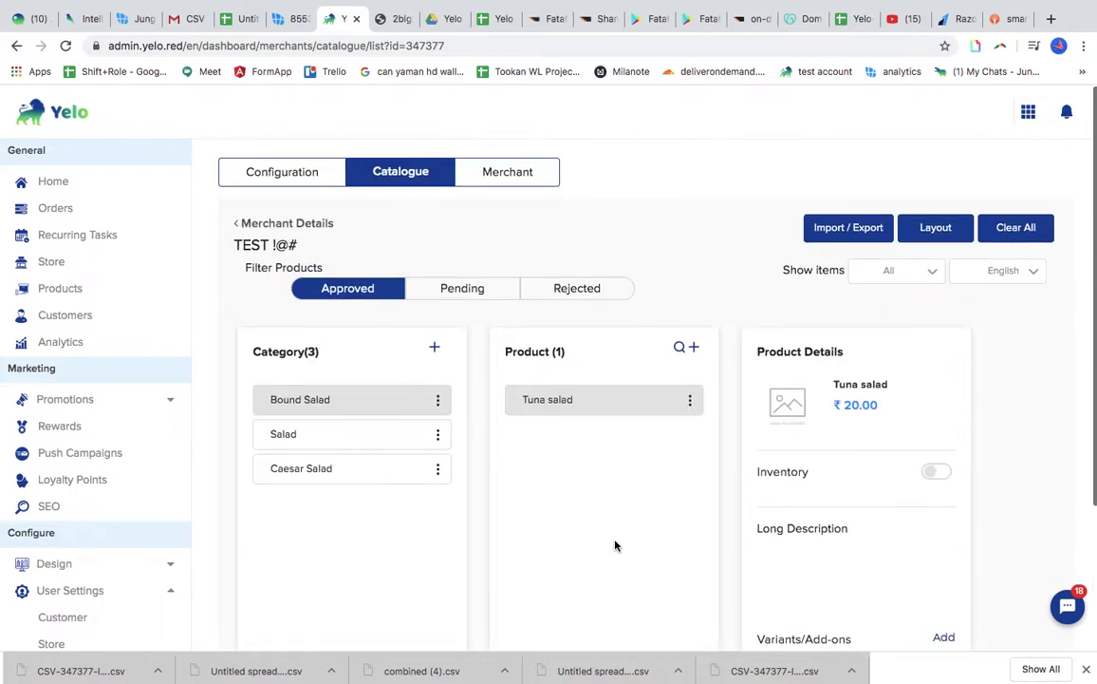
left_click(54, 269)
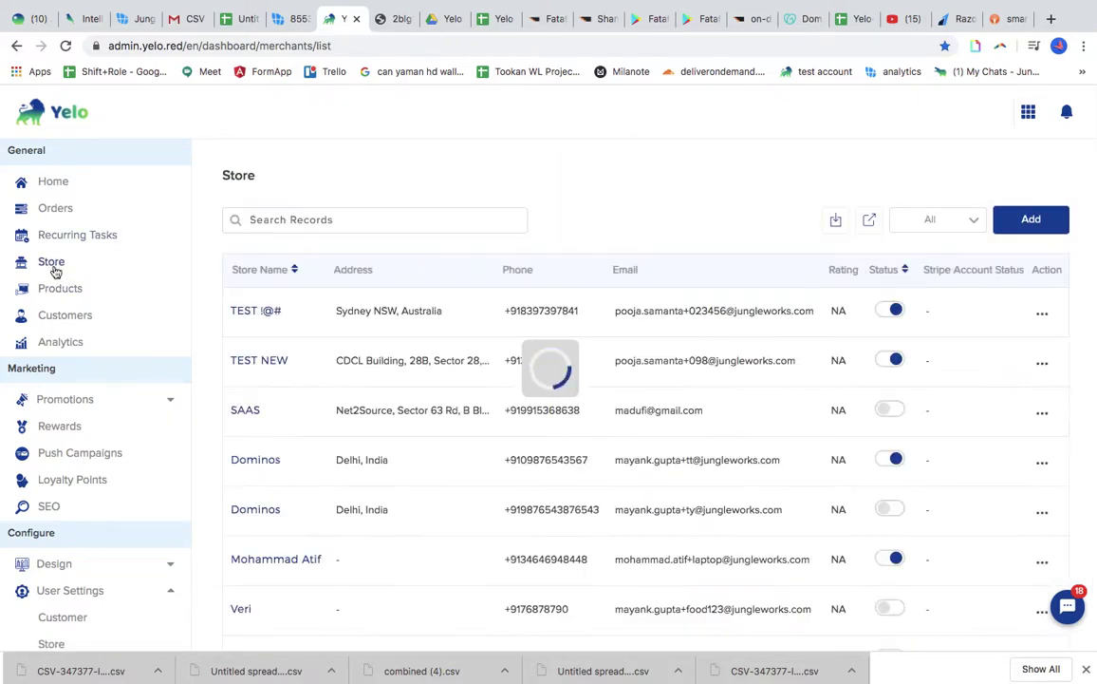
left_click(252, 310)
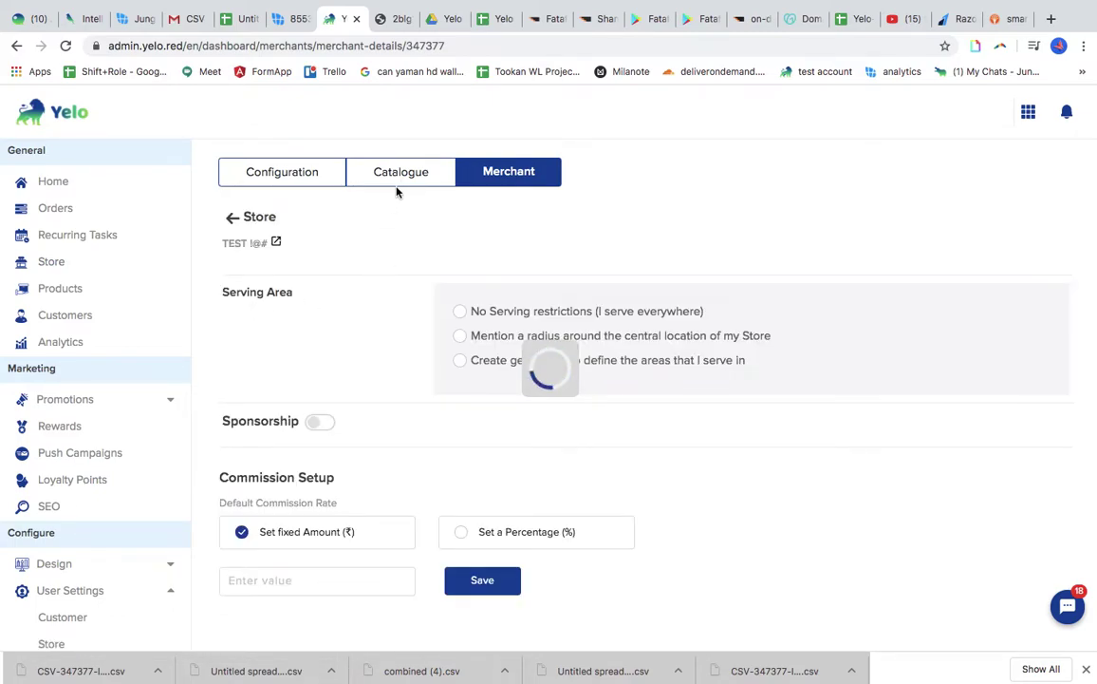
left_click(420, 180)
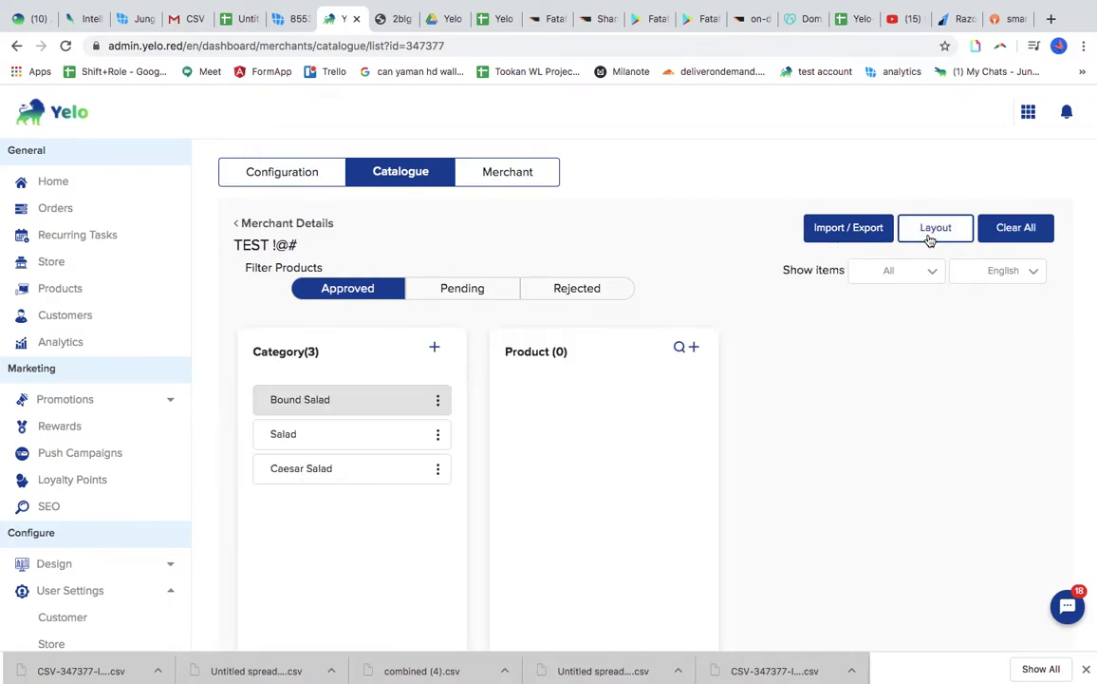
left_click(931, 236)
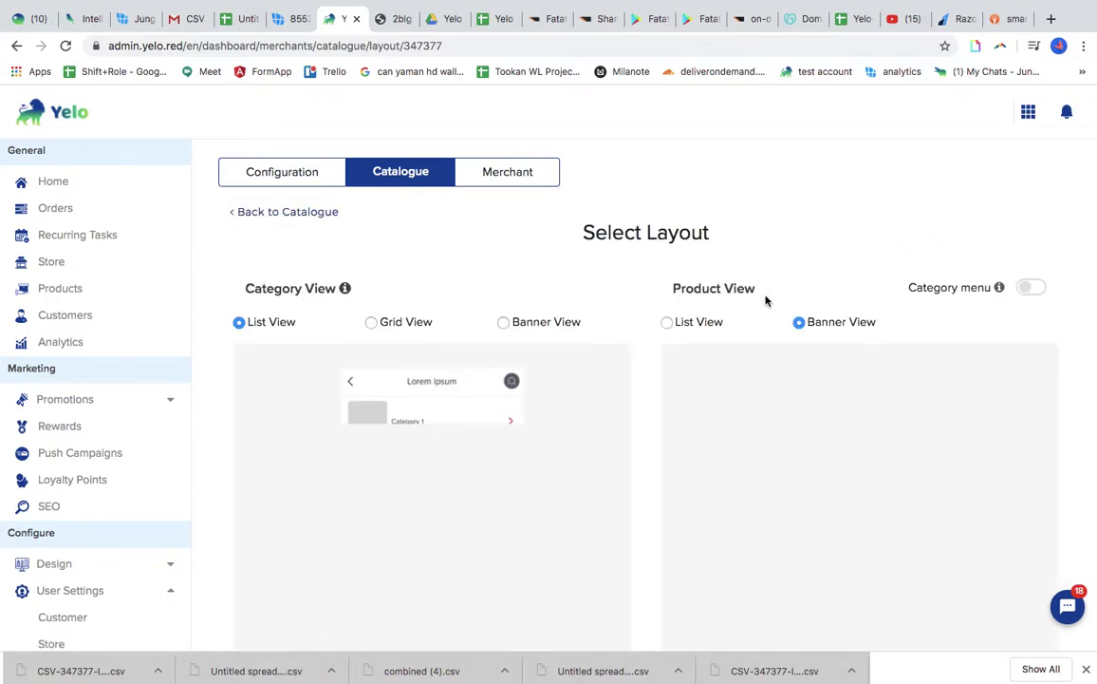
left_click(234, 216)
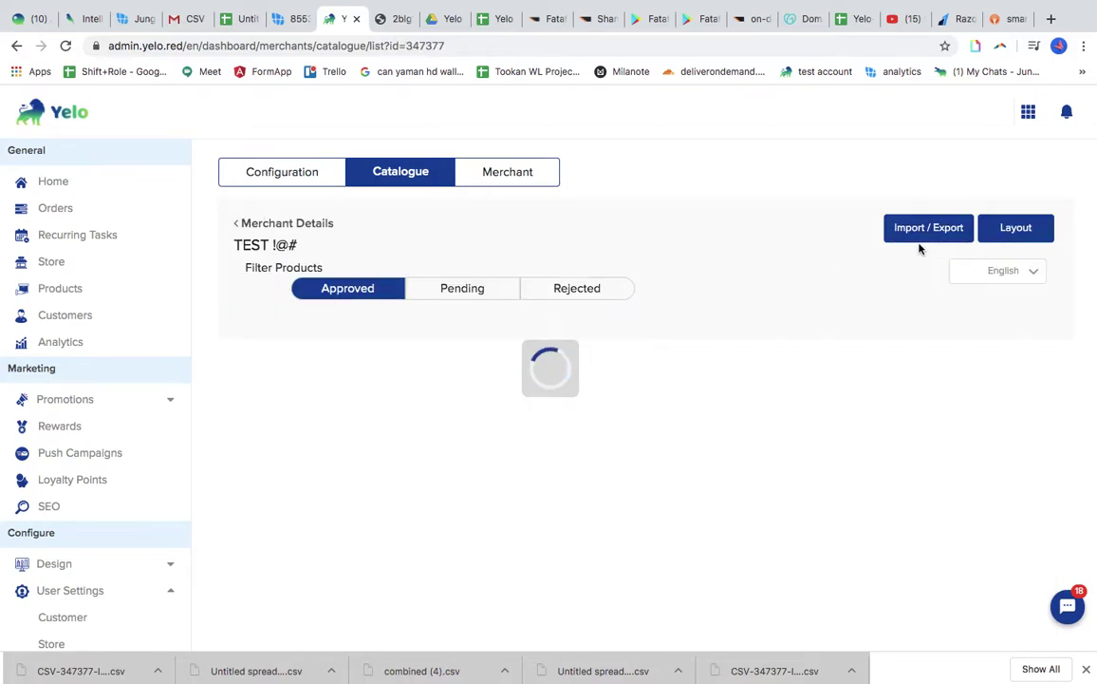
Download the Combined sample CSV, combined (5).csv, from the catalogue import page
left_click(845, 237)
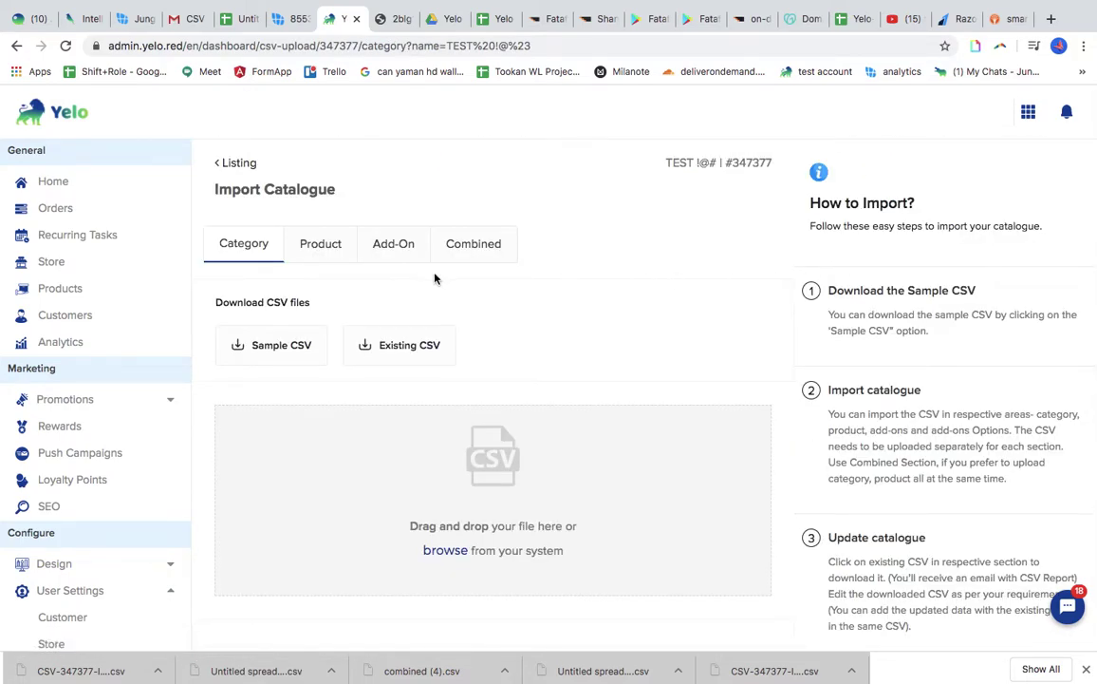
left_click(467, 250)
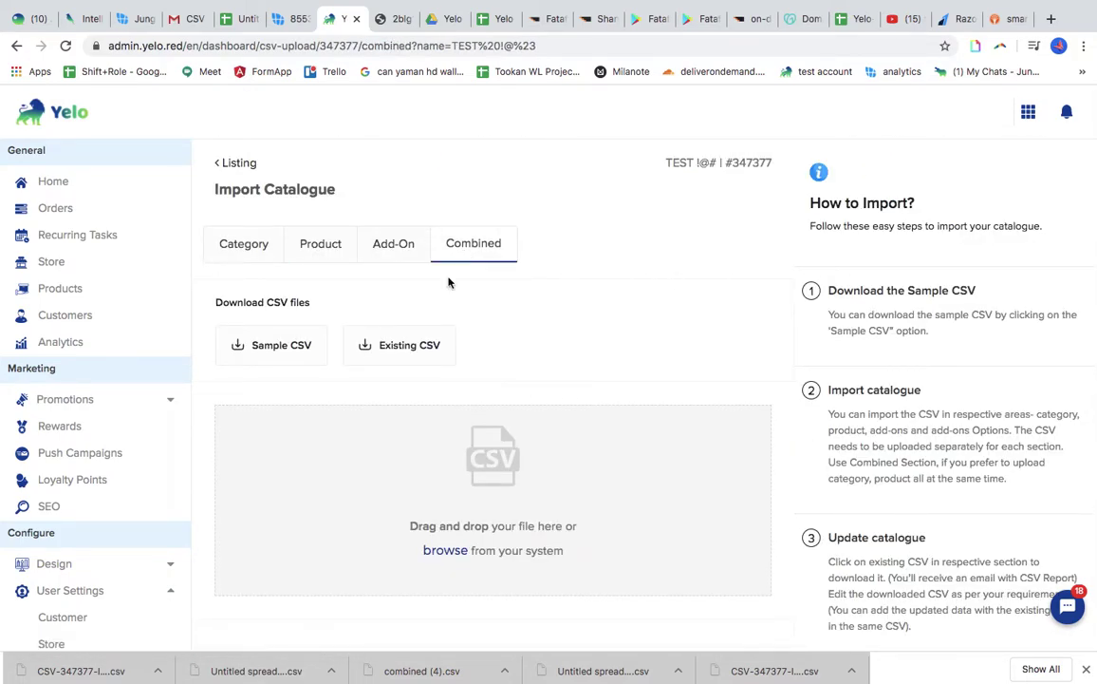
left_click(285, 348)
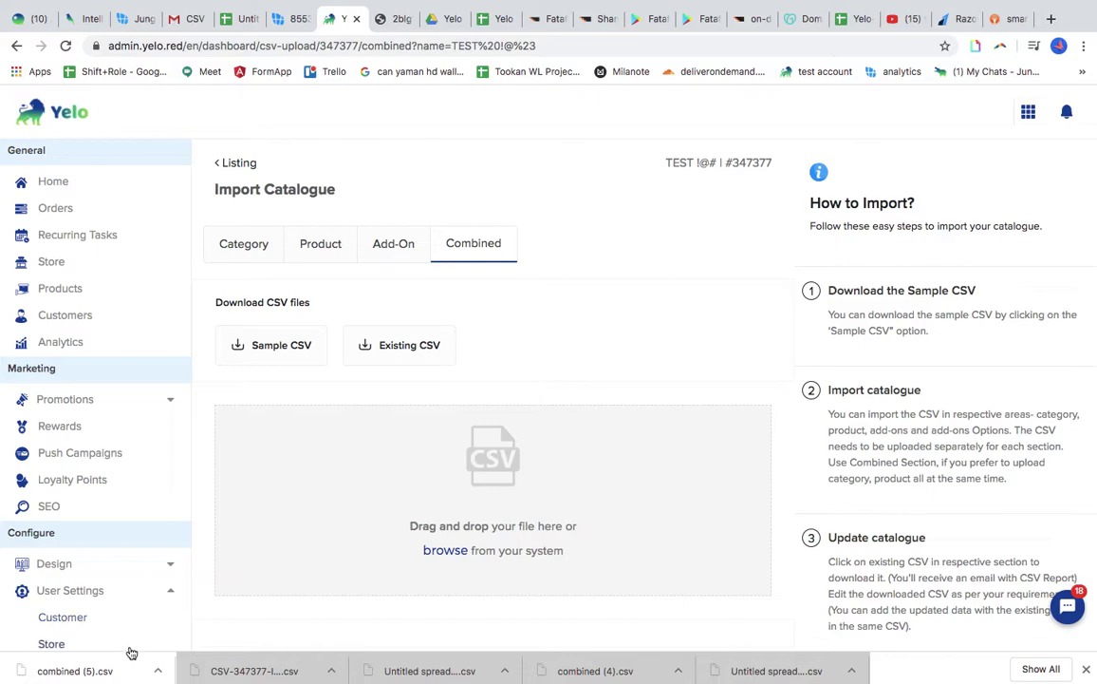
left_click(246, 19)
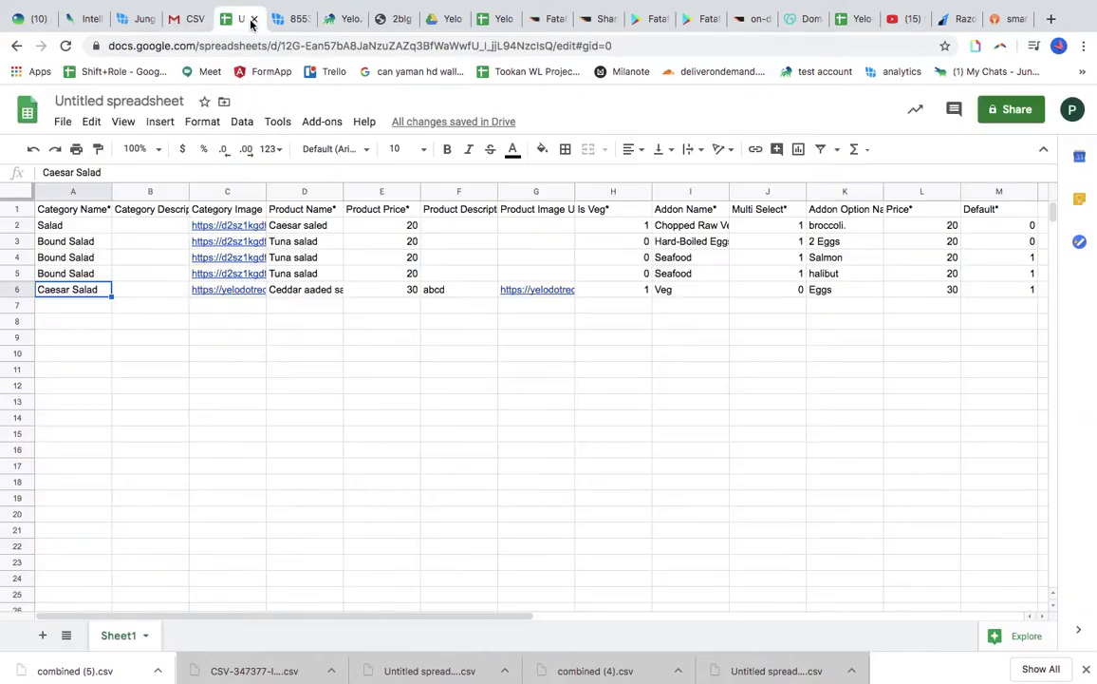
Import combined (5).csv into the sheet, replacing the current sheet with comma separator
left_click(62, 123)
left_click(99, 237)
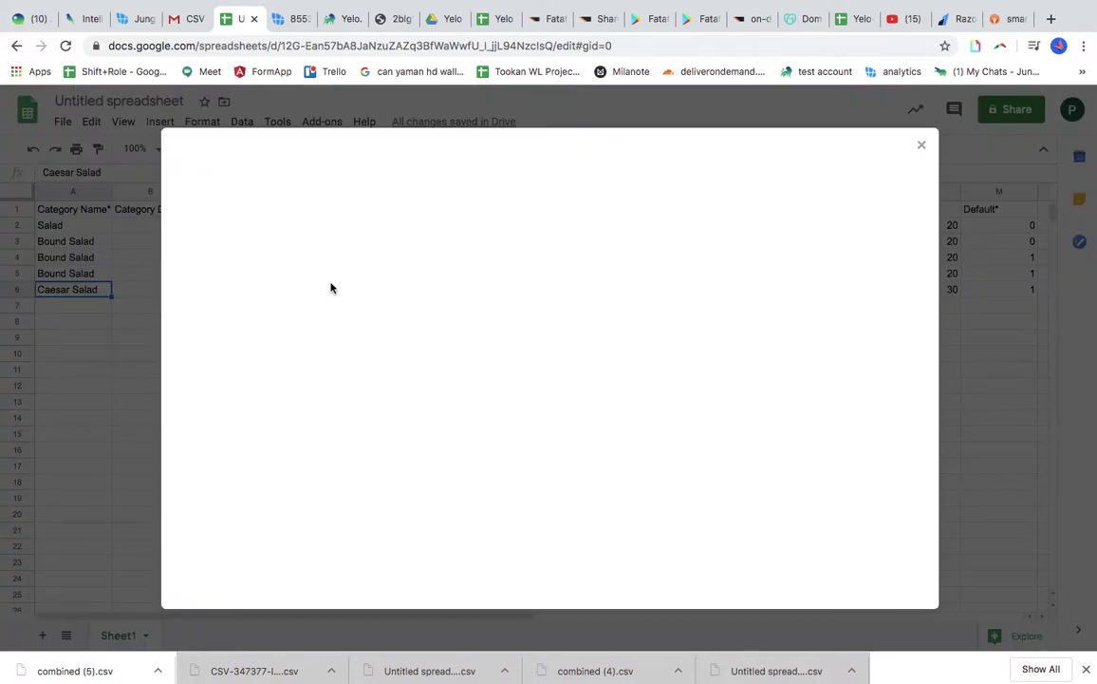
left_click(443, 189)
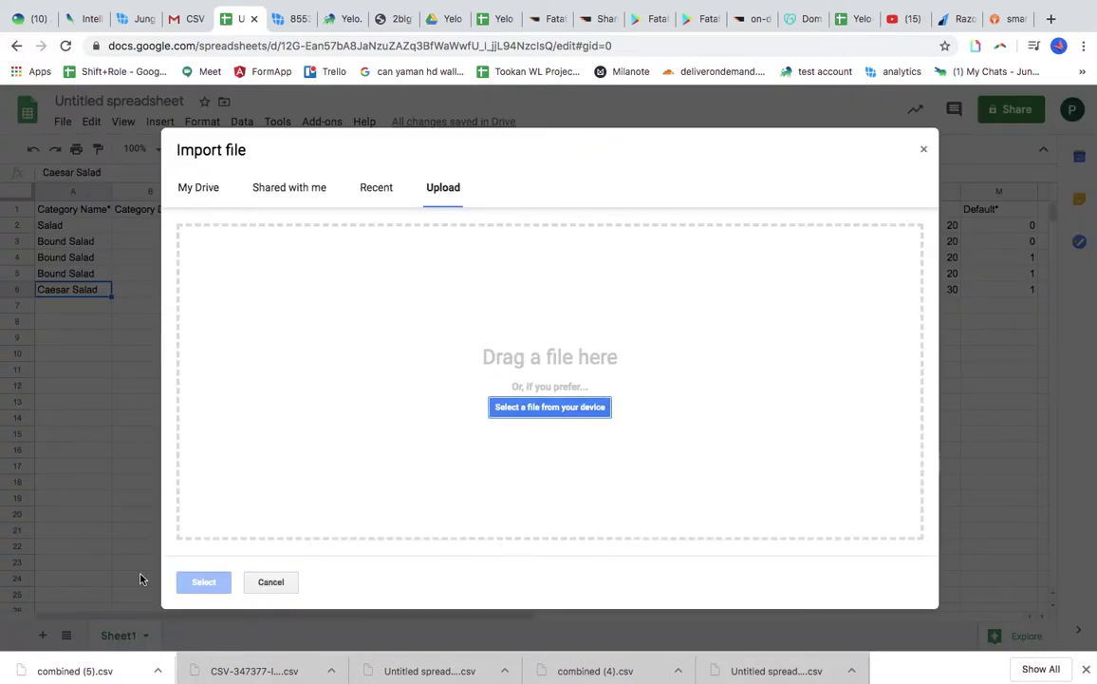
left_click_drag(75, 670, 473, 443)
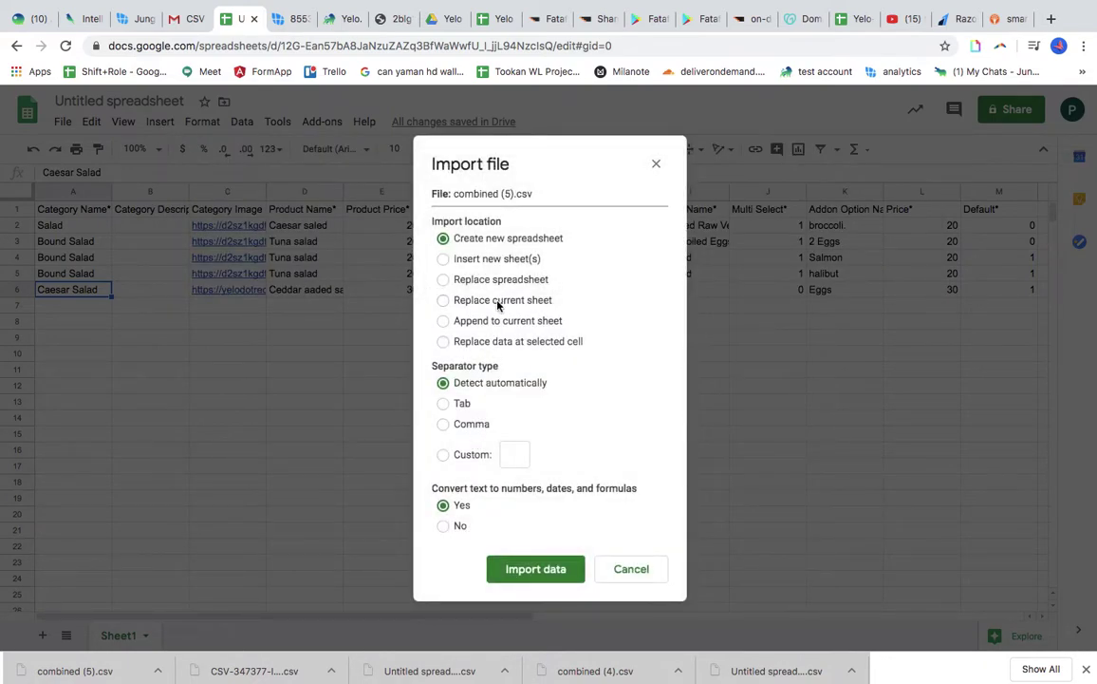
left_click(497, 301)
left_click(473, 427)
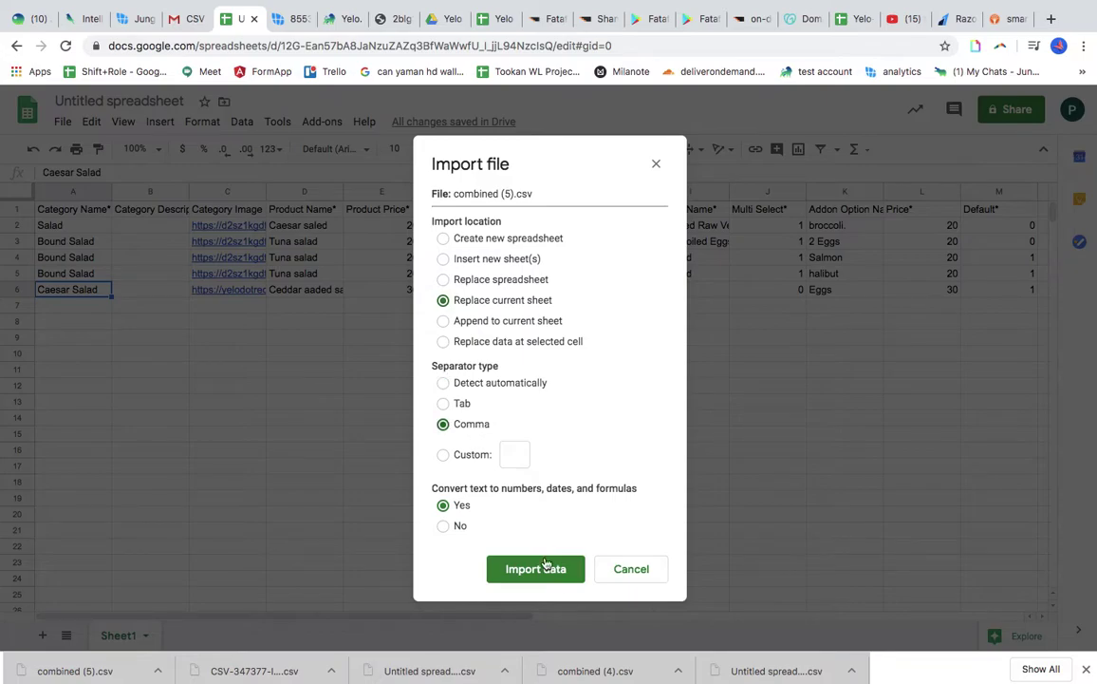
left_click(552, 571)
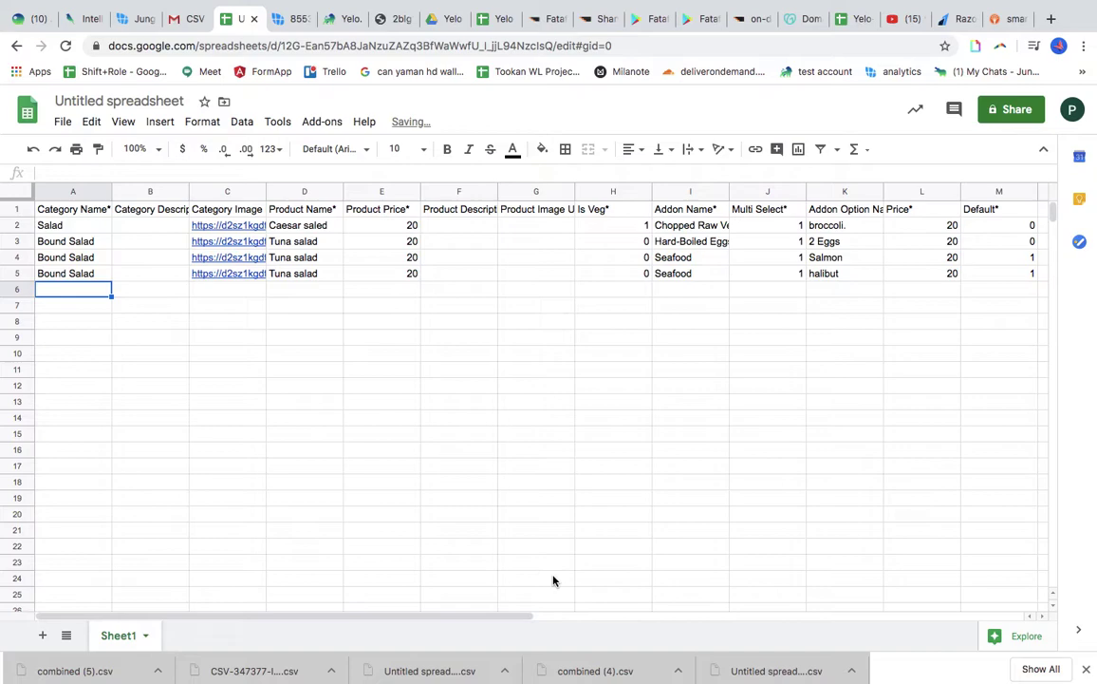
Clear rows 3–5 holding the Bound Salad entries, keeping the Caesar salad row
scroll(879, 324, "right", 5)
scroll(879, 324, "left", 5)
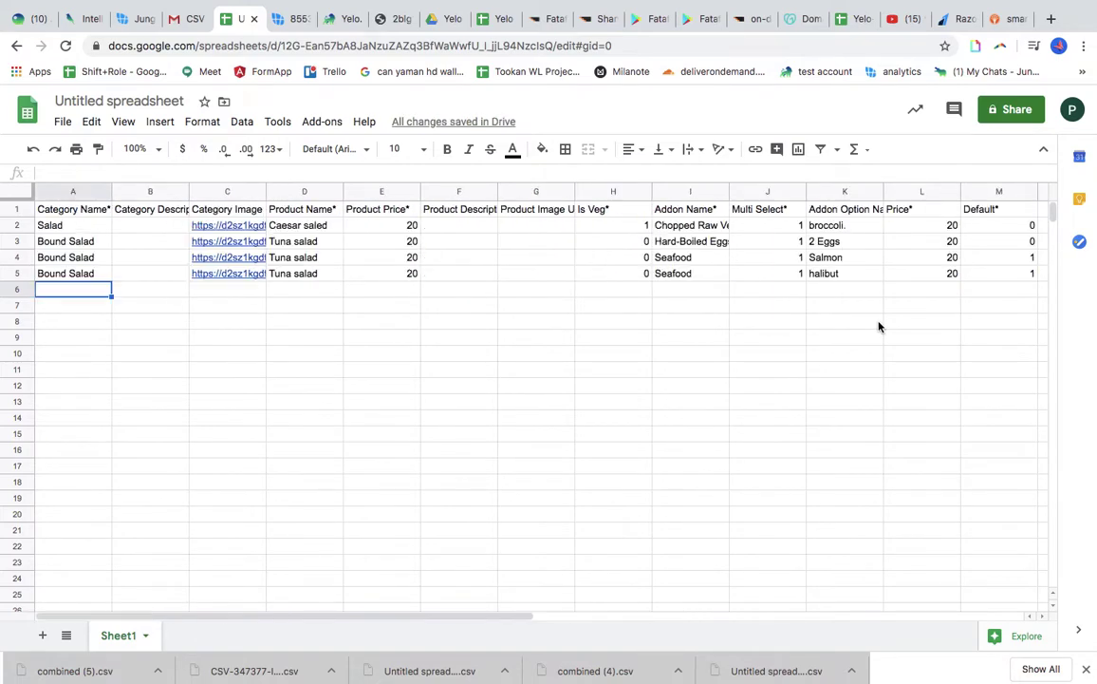
scroll(653, 371, "right", 10)
scroll(654, 371, "left", 10)
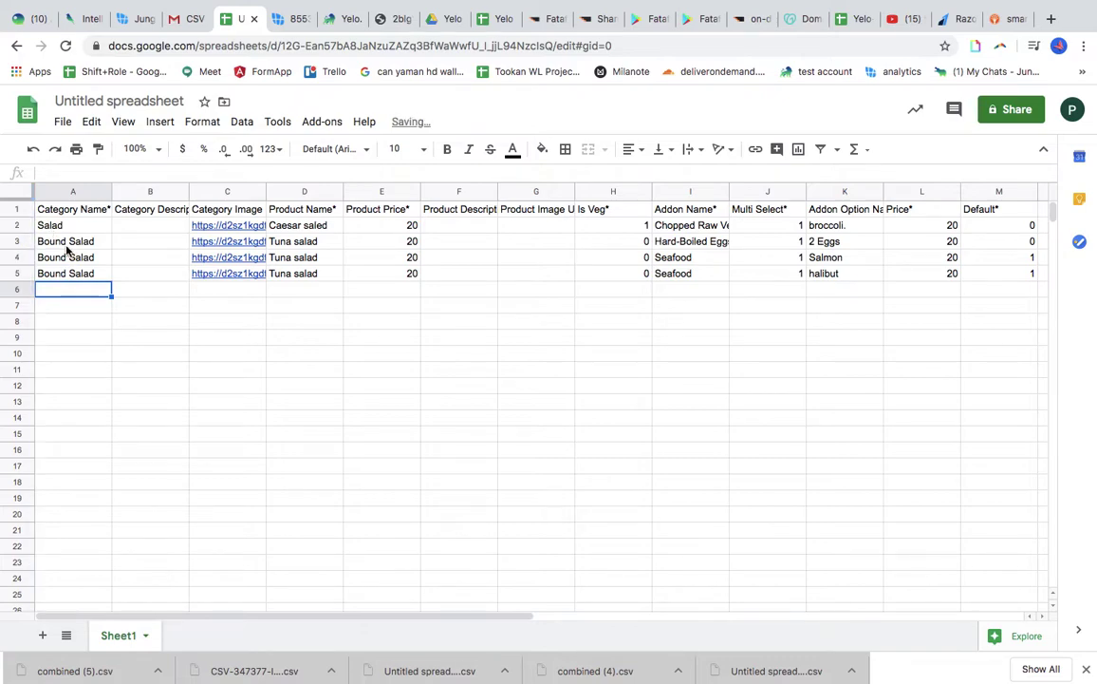
left_click_drag(67, 245, 101, 260)
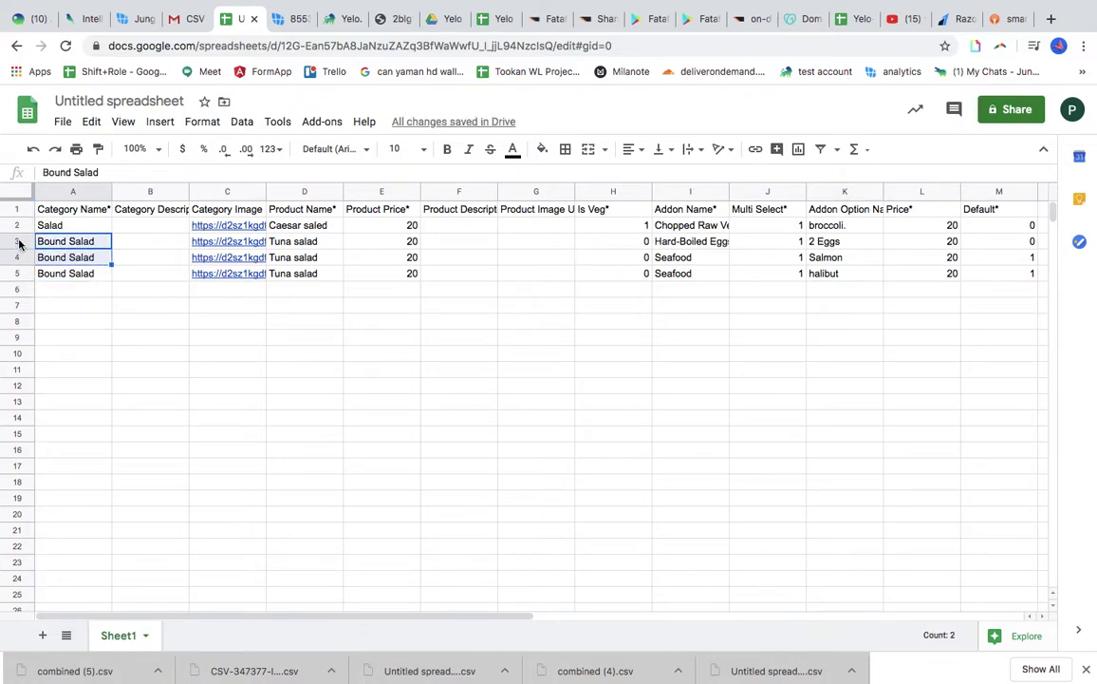
left_click_drag(19, 244, 17, 273)
key("Delete")
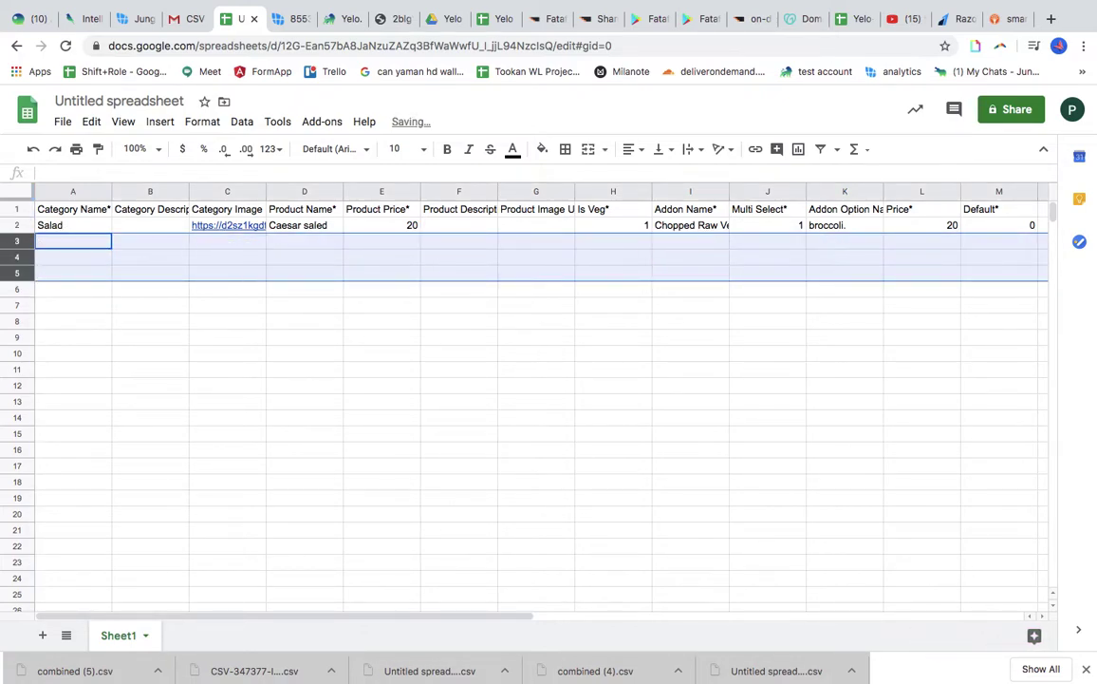
left_click(67, 243)
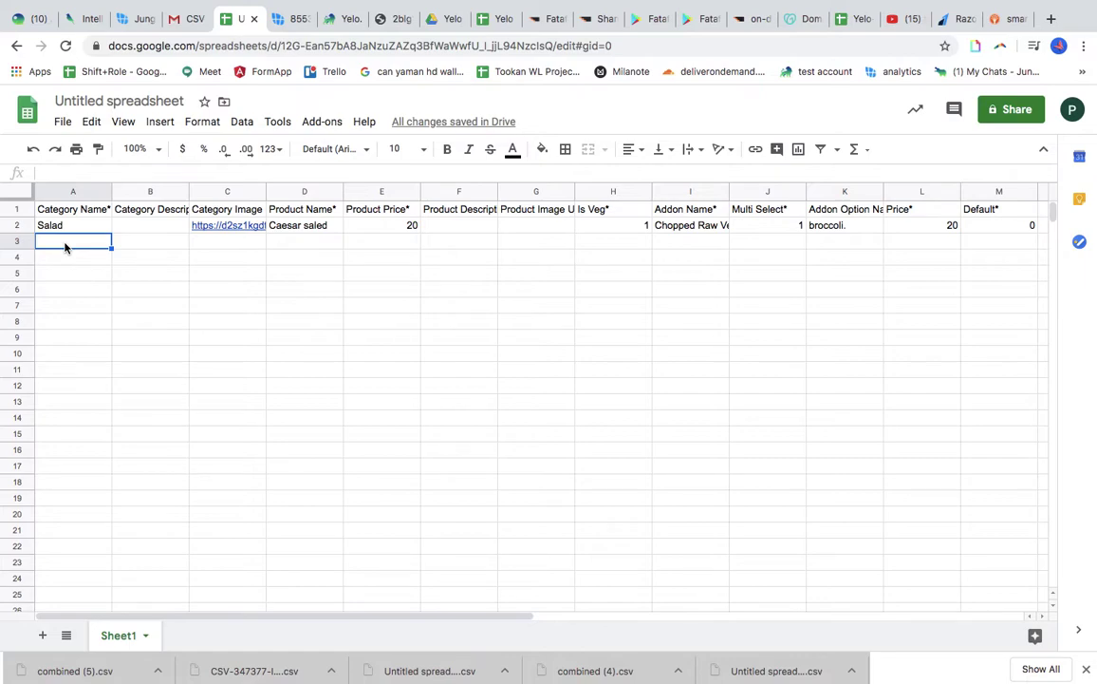
Enter 'Cheddar Cheese sandwich' as the category name in A3
type("Cat")
key("BackSpace")
key("BackSpace")
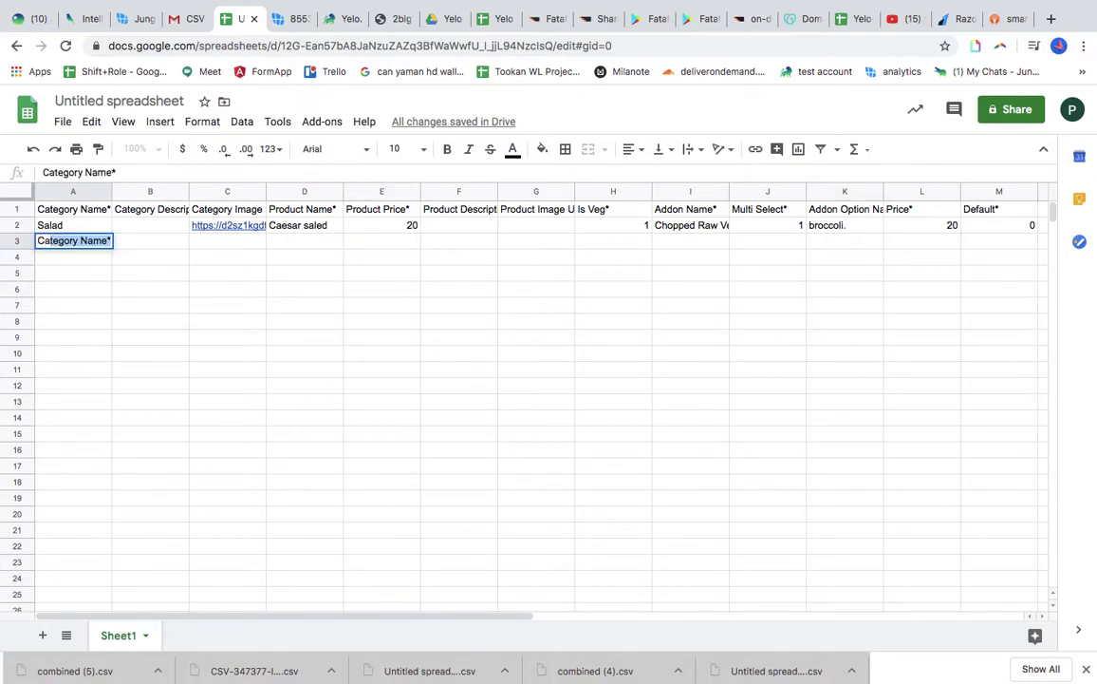
key("BackSpace")
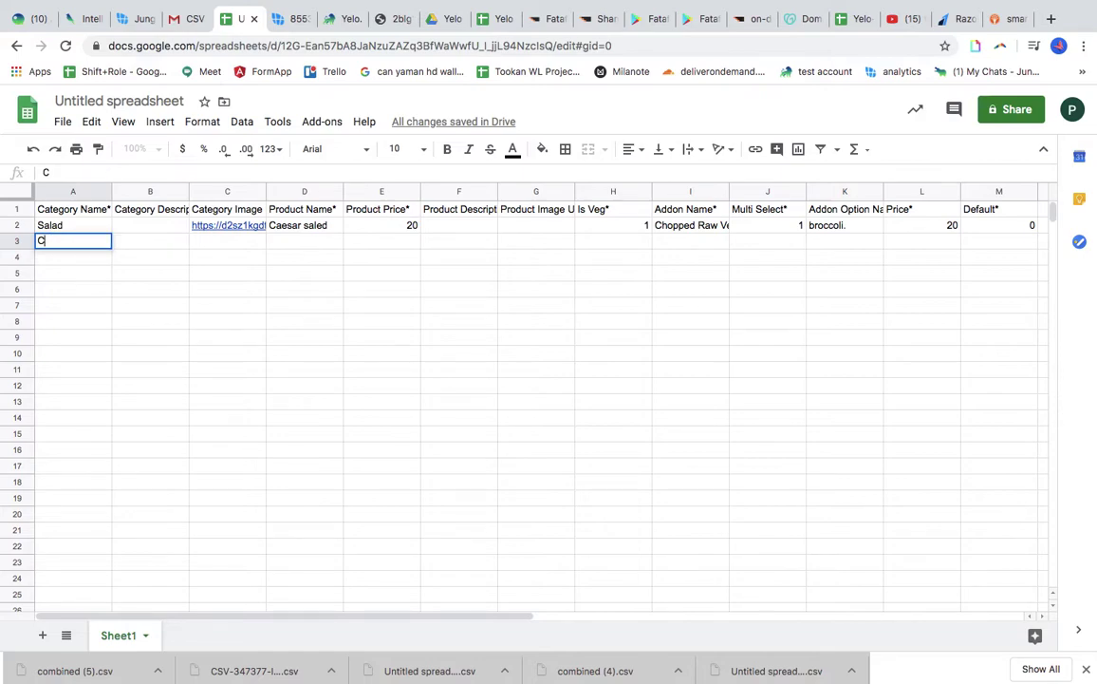
type("risp")
key("BackSpace")
key("BackSpace")
key("BackSpace")
key("BackSpace")
key("BackSpace")
type("Cheddar Cheese san")
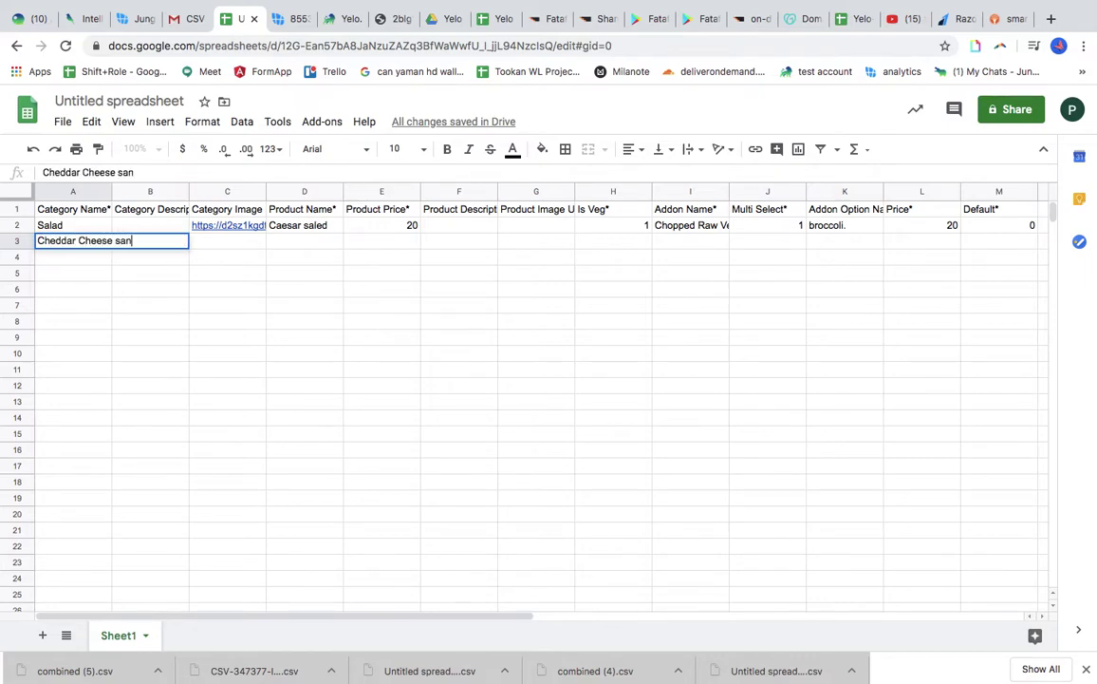
type("dwich")
left_click(220, 244)
left_click(177, 244)
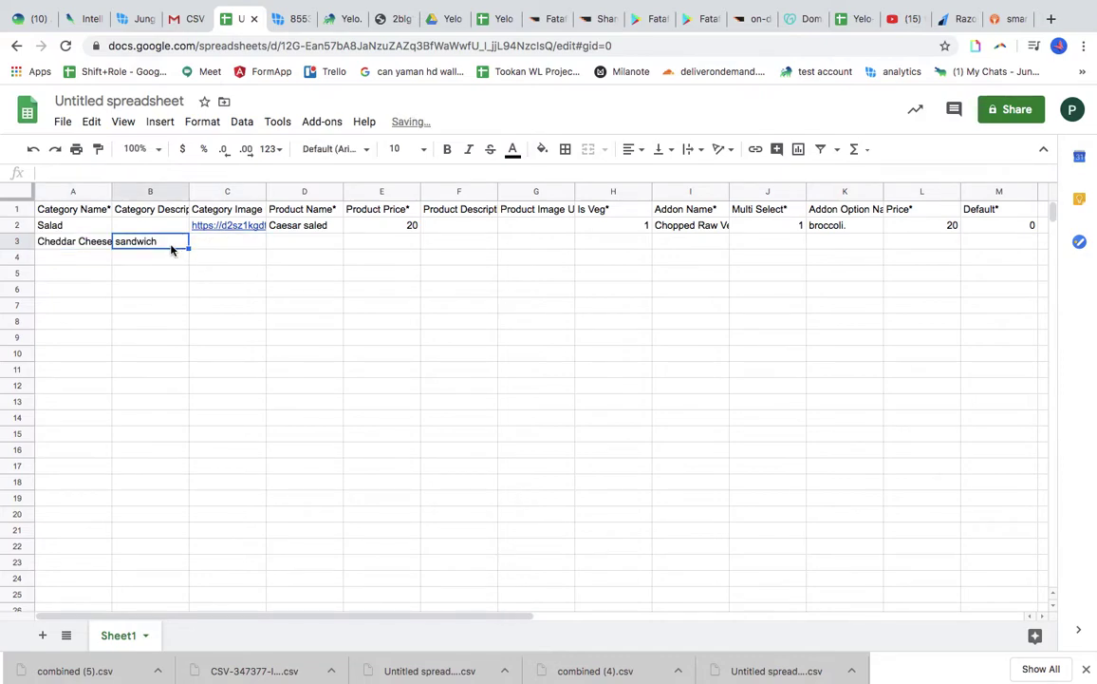
Paste the category image URL from the image tab into C3
left_click(237, 247)
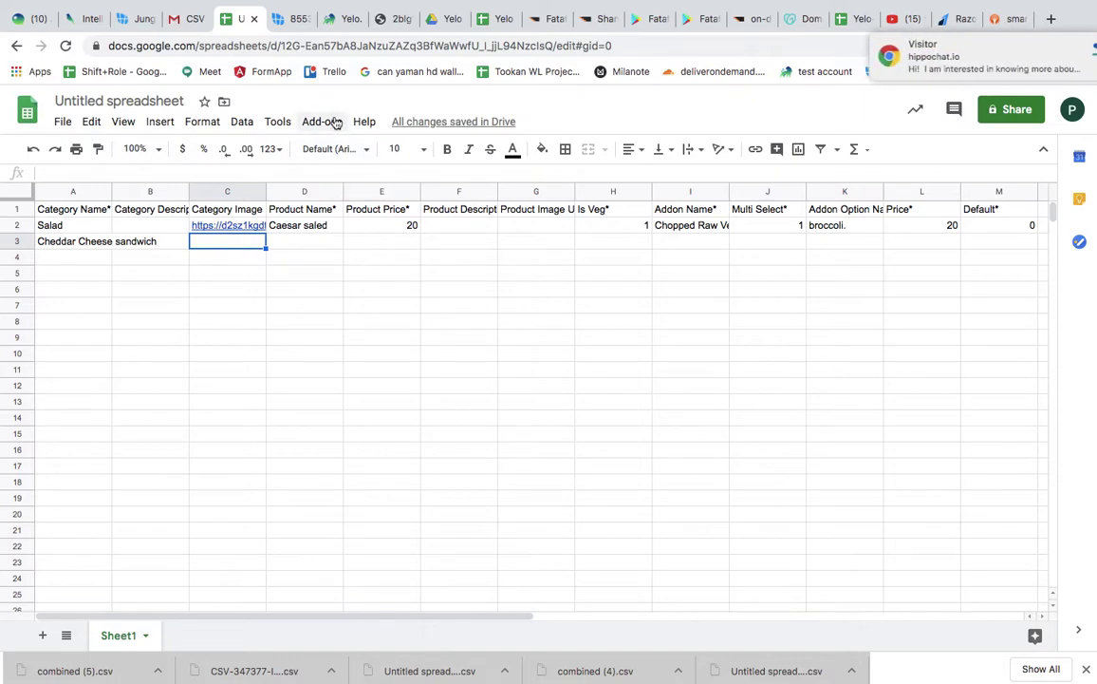
left_click(394, 25)
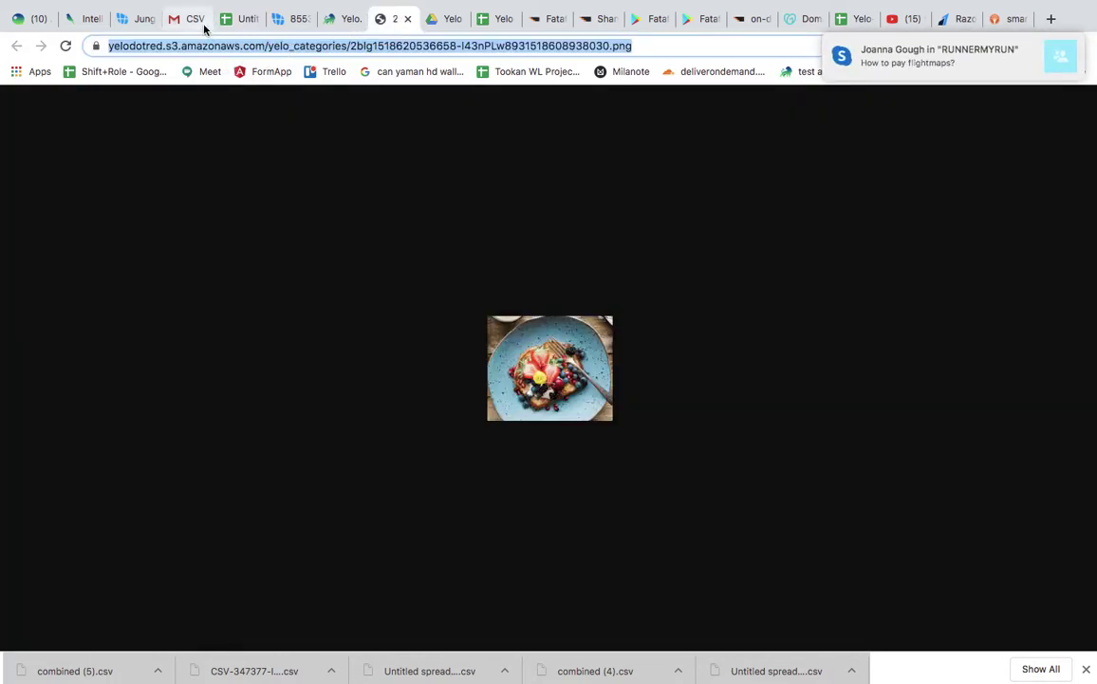
left_click(243, 19)
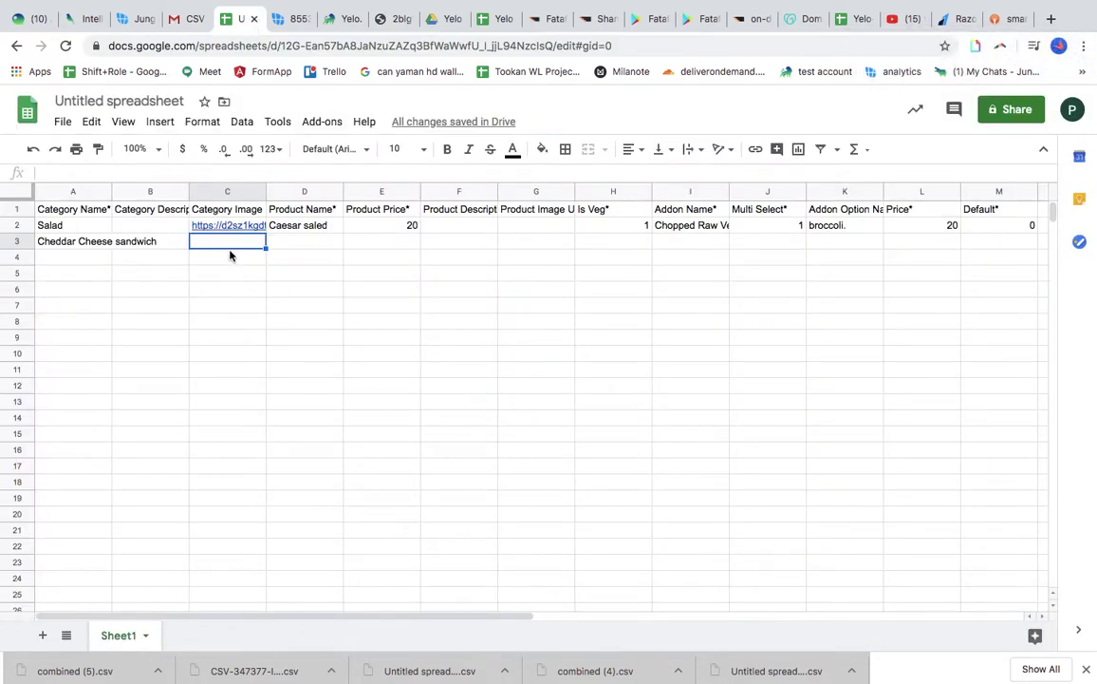
key("ctrl+v")
left_click(321, 244)
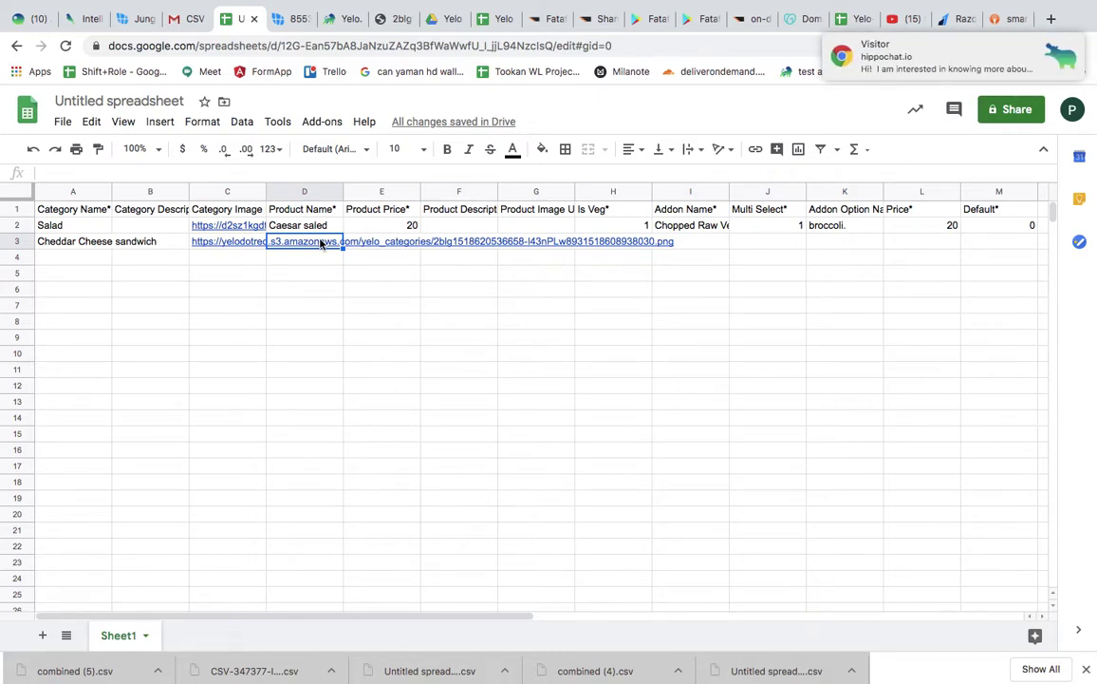
Enter product Club Sandwich with price 50 and description ABCD in row 3
type("Clu")
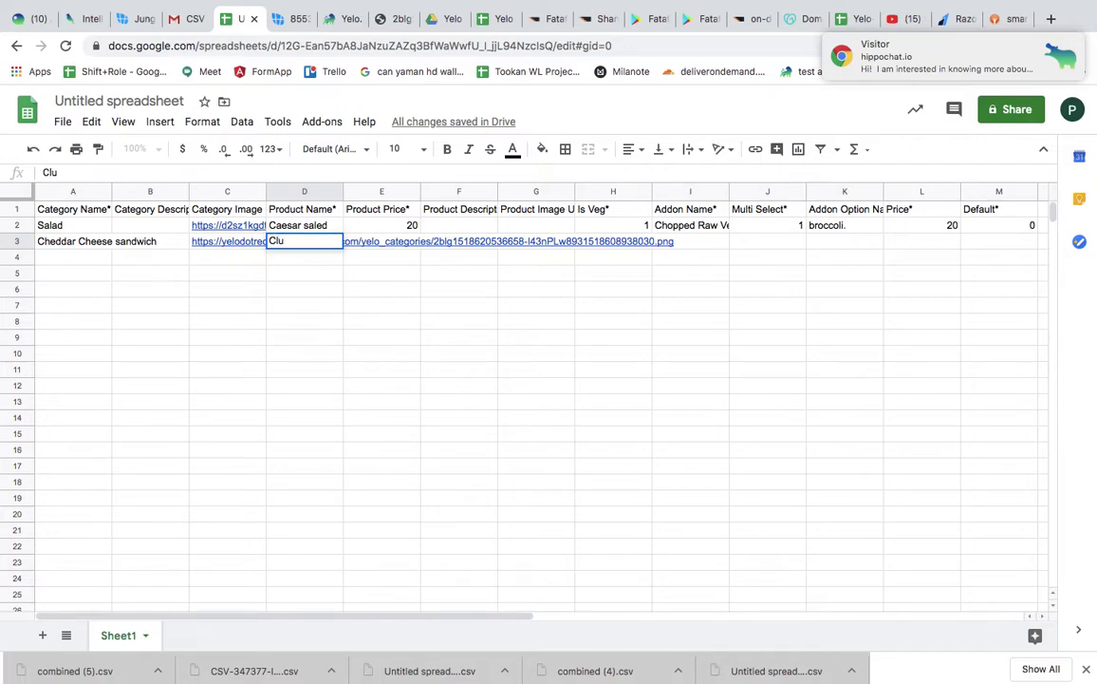
type("b s")
type("Sand")
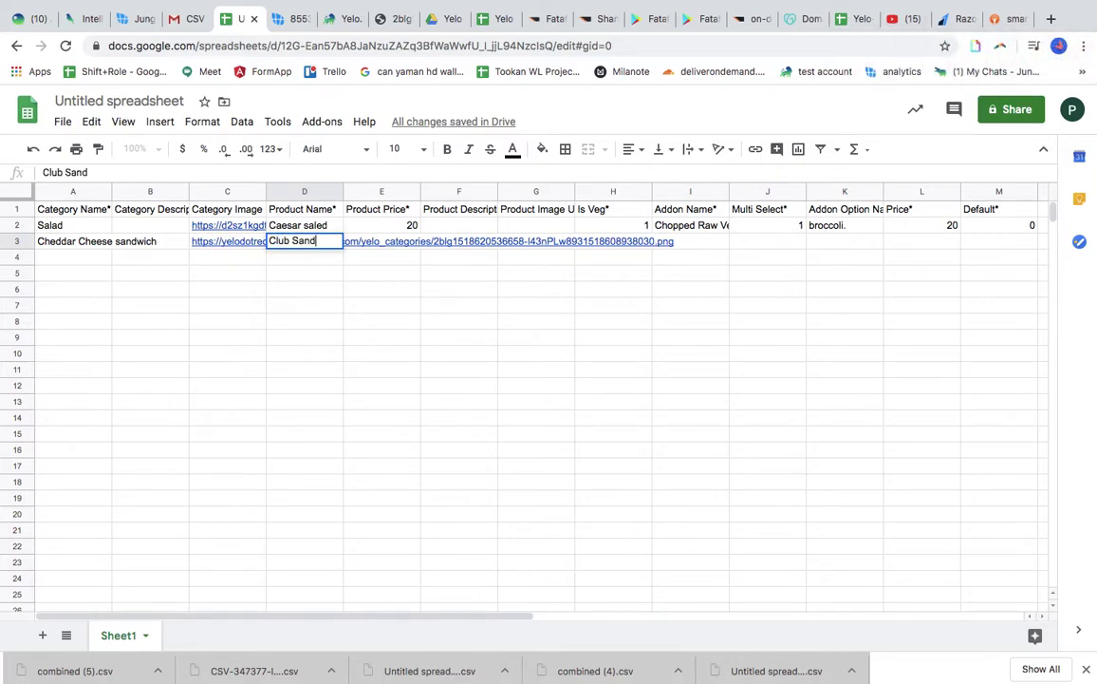
type("wich")
key("Tab")
type("50")
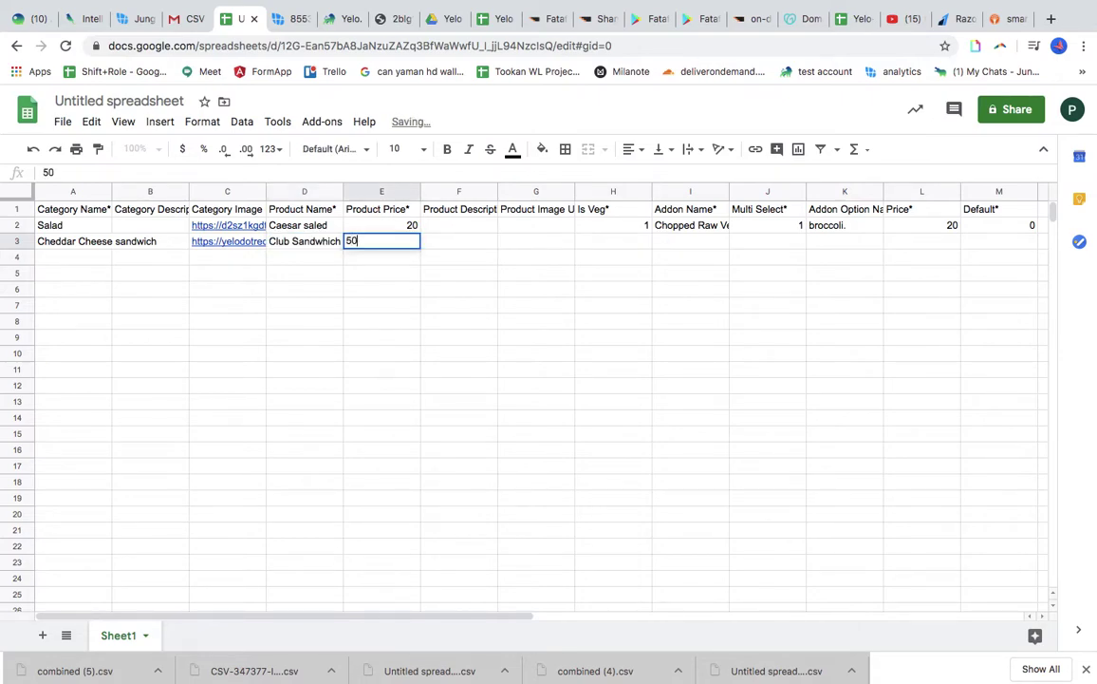
key("Tab")
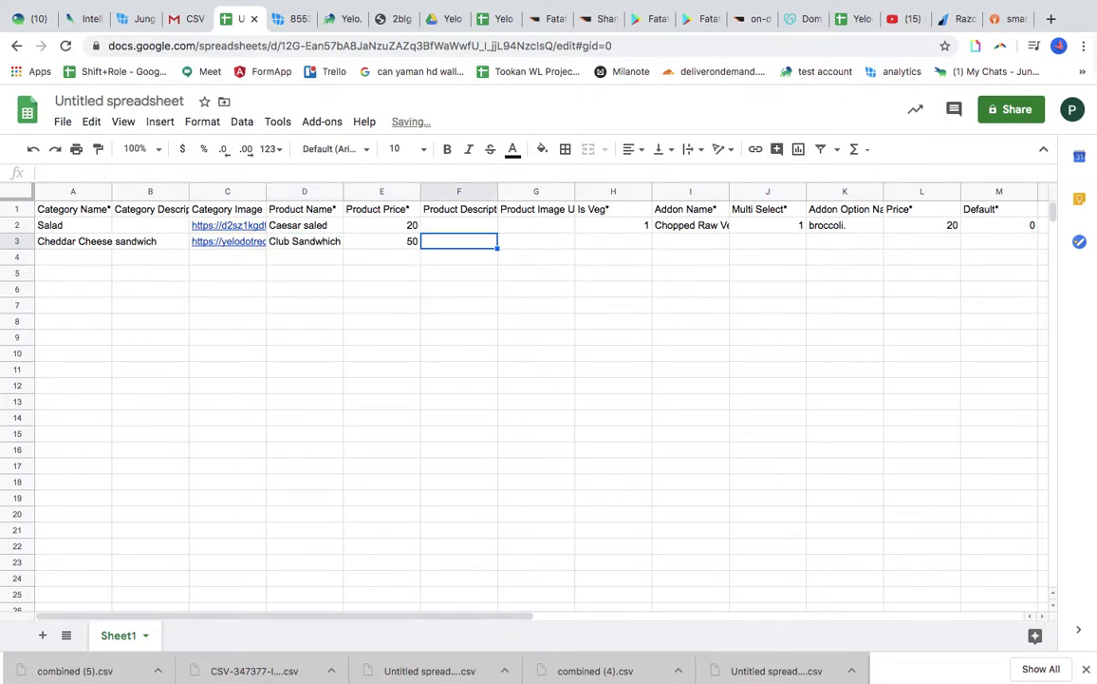
type("ABCD")
key("Tab")
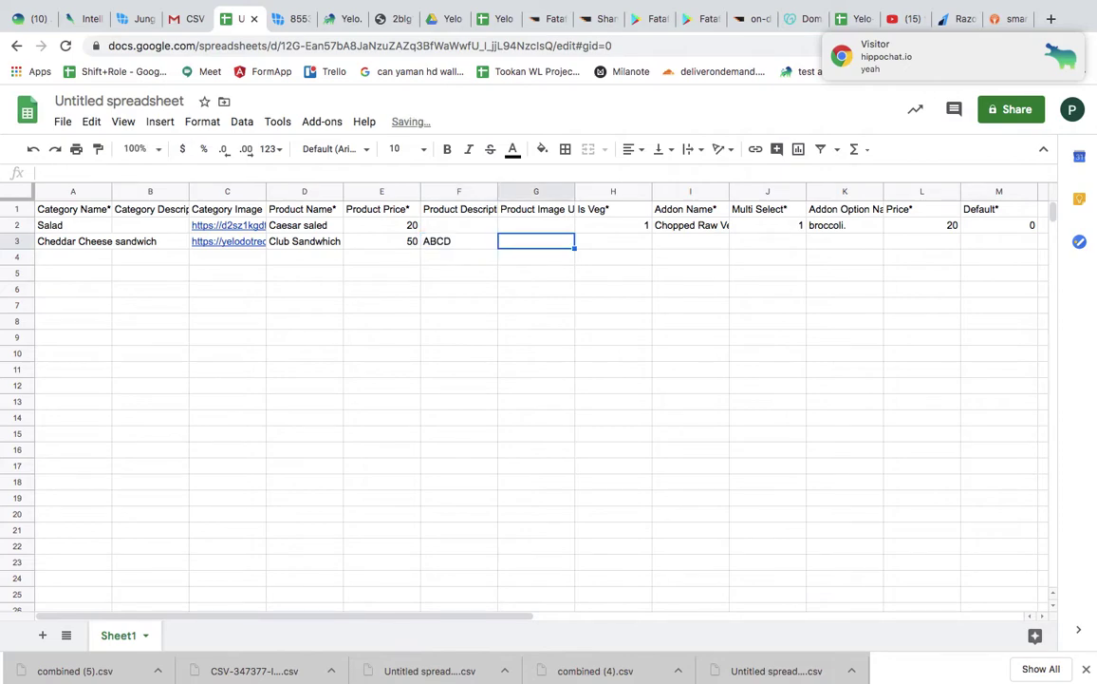
Paste the food image URL into G3 and set Is Veg to 1
left_click(379, 21)
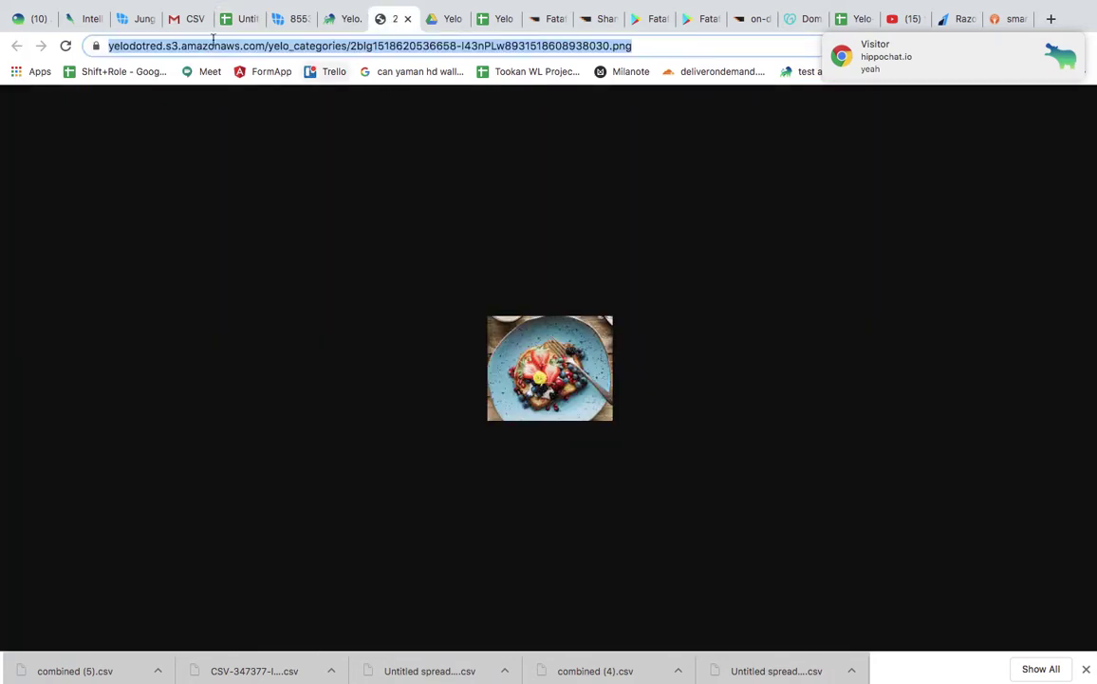
left_click(238, 20)
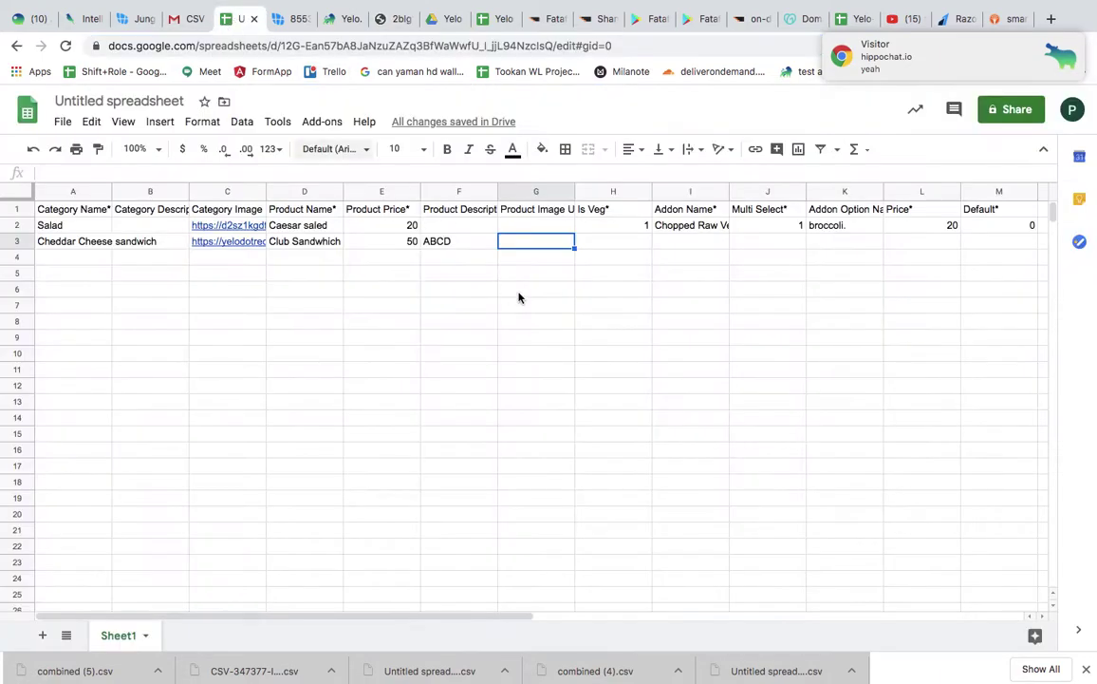
key("ctrl+v")
left_click(637, 245)
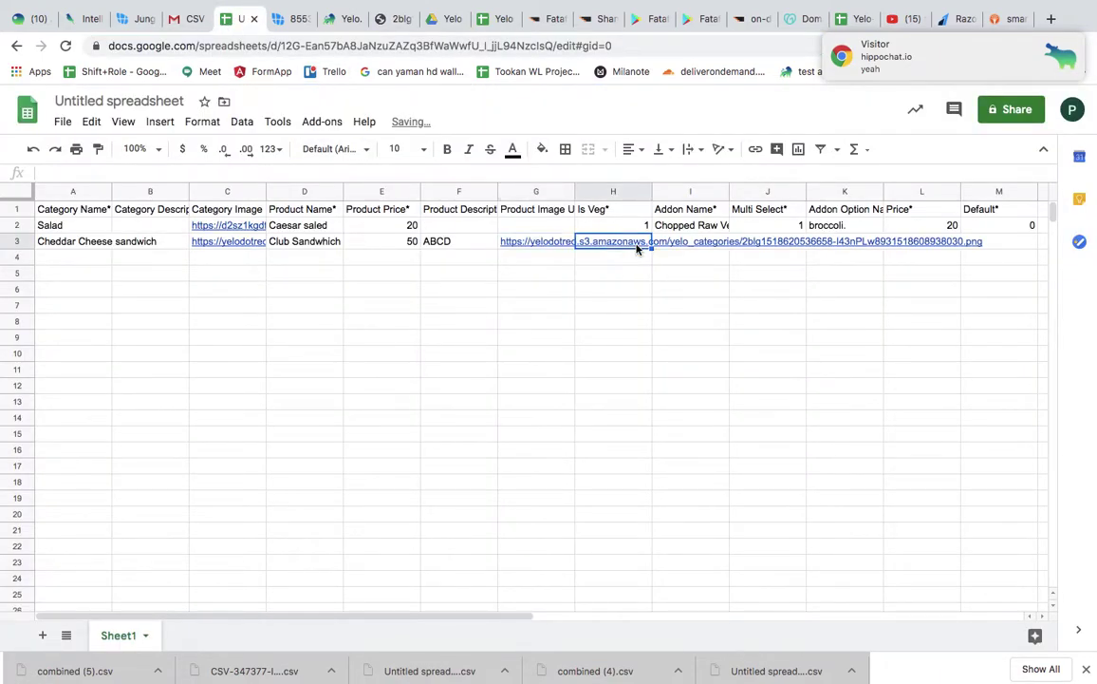
type("1")
left_click(701, 246)
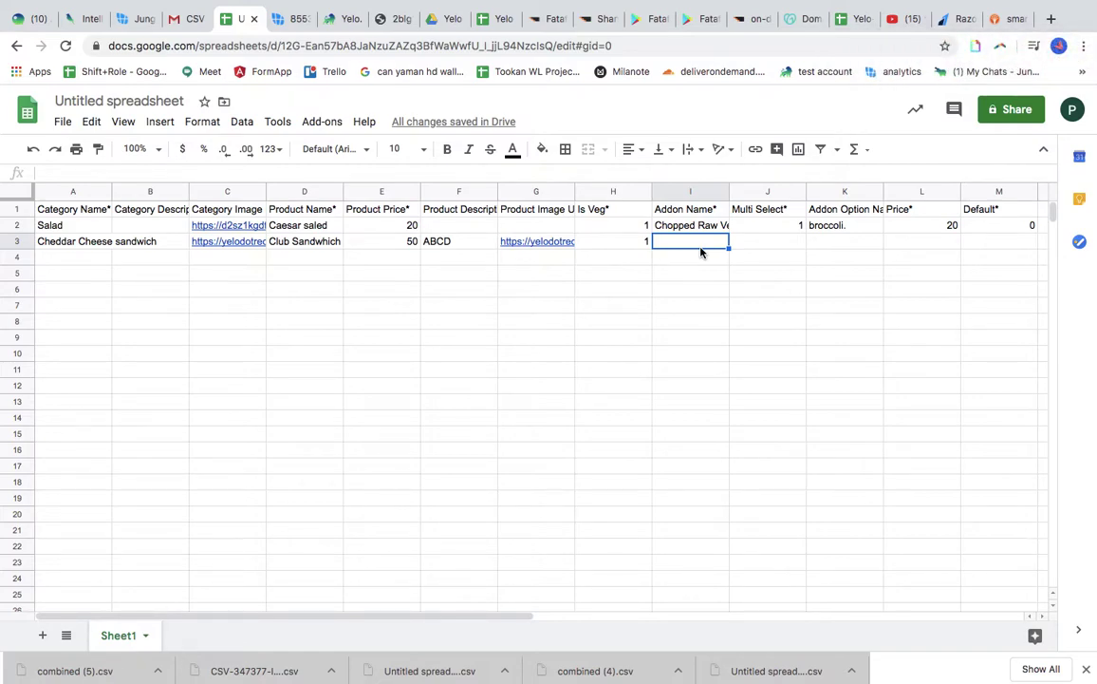
Fill I3:M3 with add-on Cheese dip, multi-select 1, option Eggs at 40, default 1
type("Cheese")
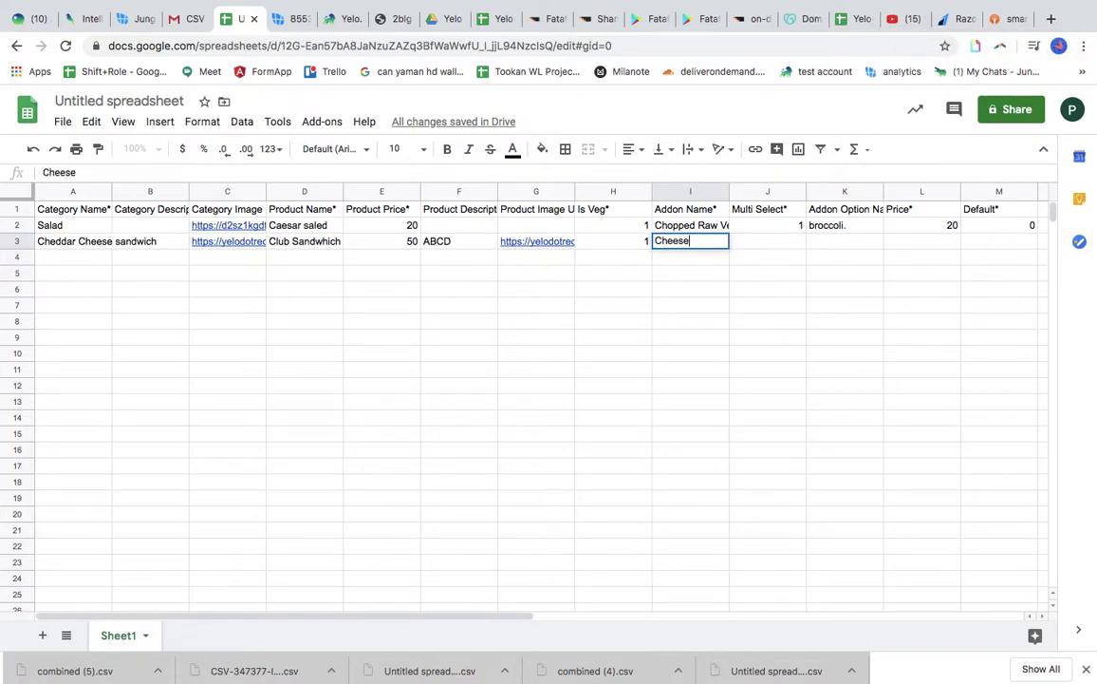
type(" dip")
key("Tab")
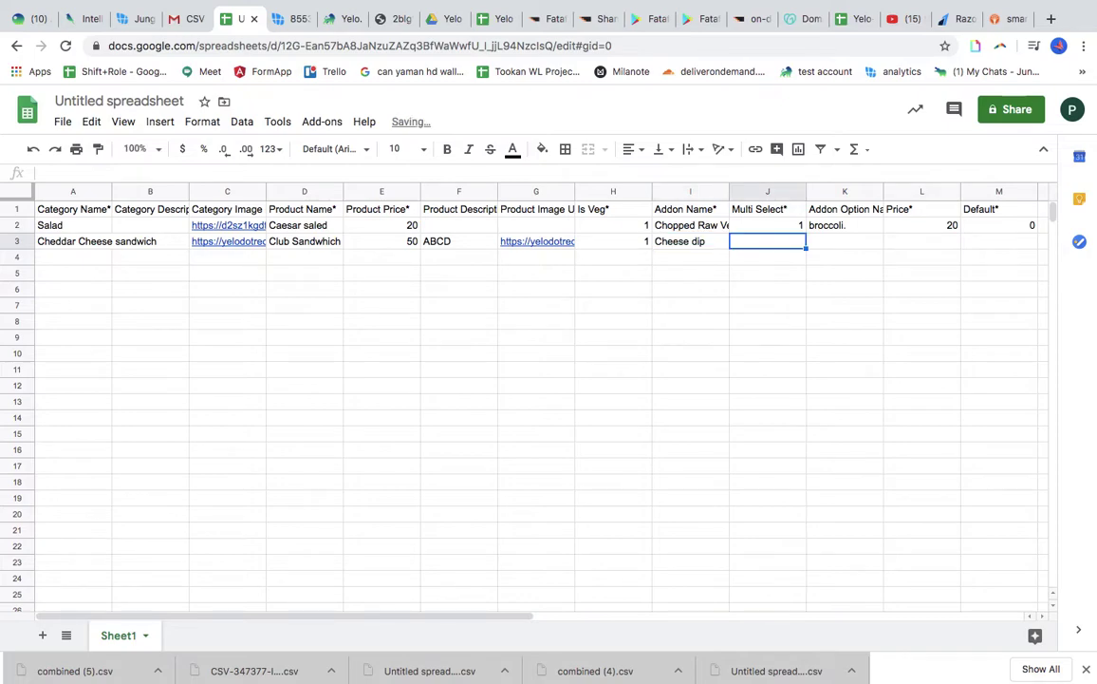
type("1")
key("Tab")
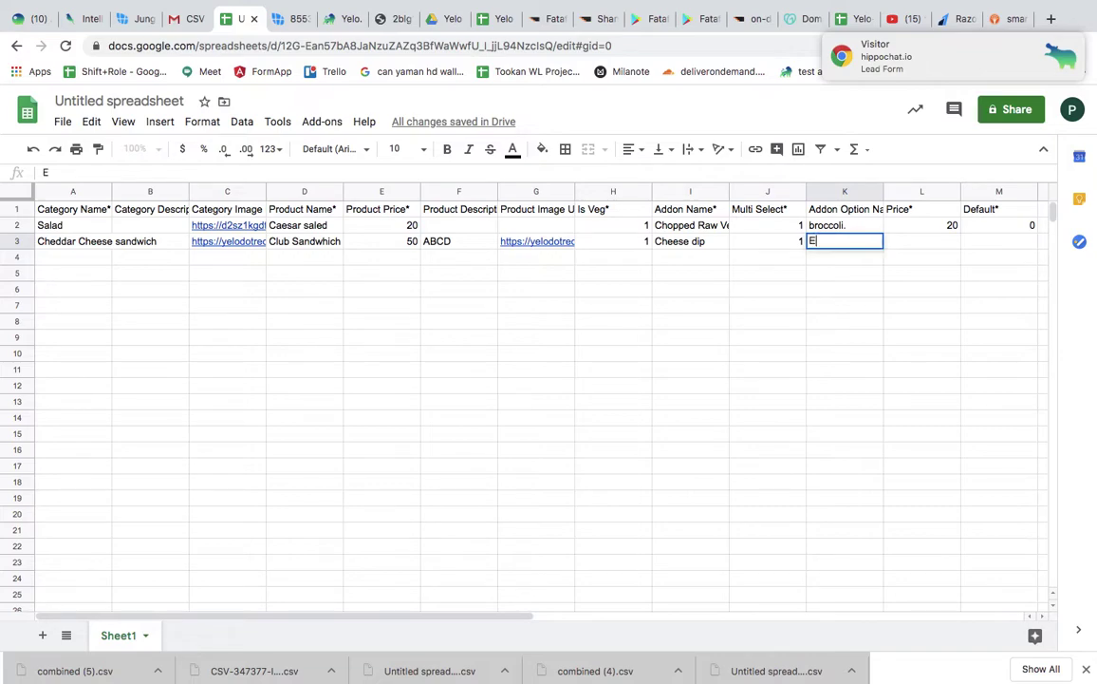
type("Eggs")
key("Tab")
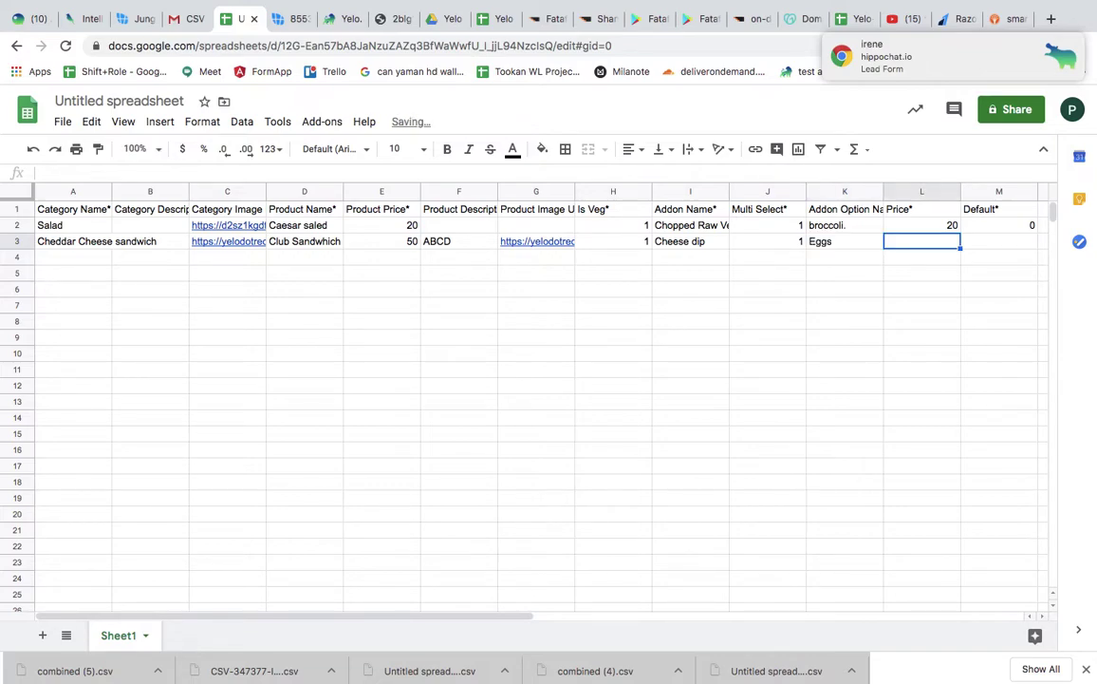
type("40")
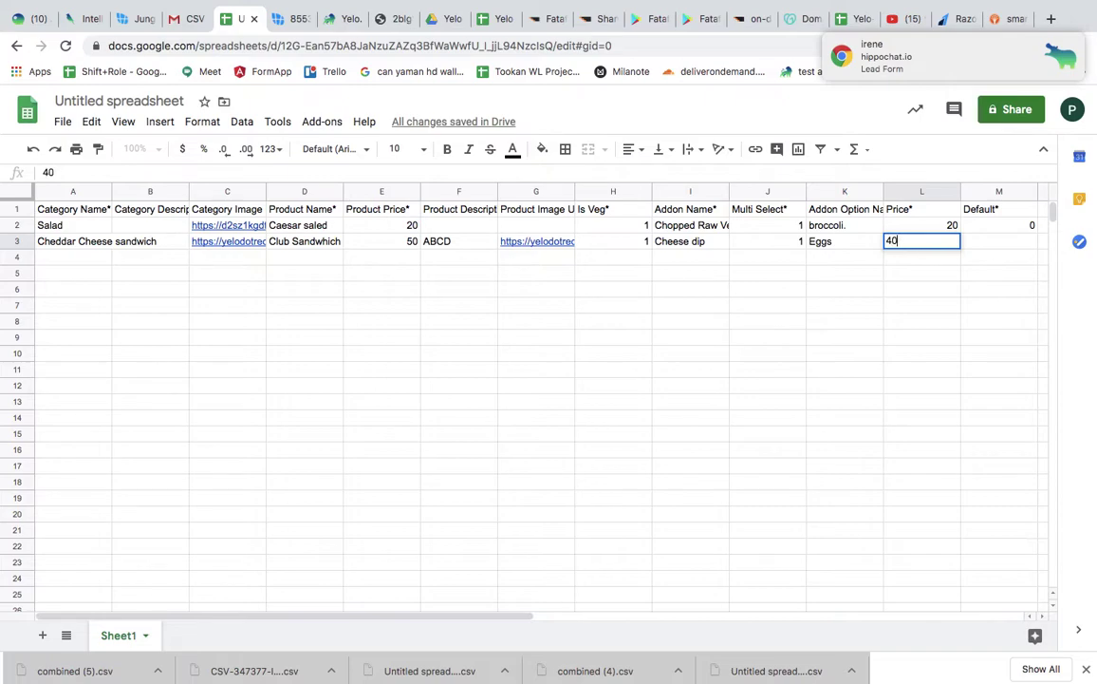
key("Tab")
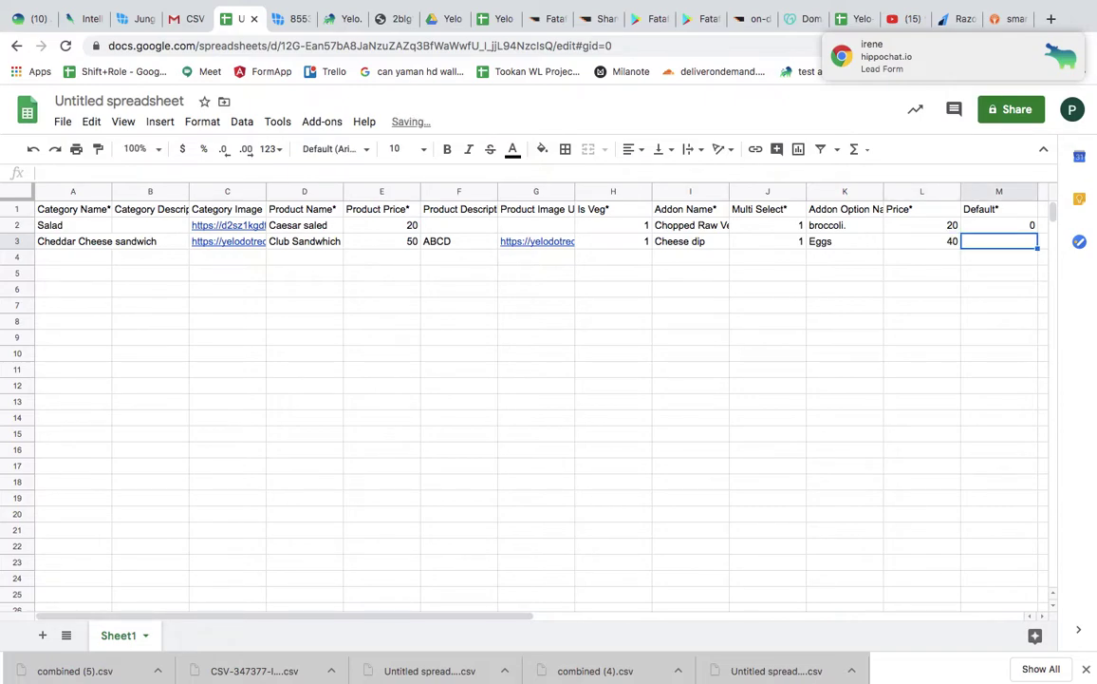
type("1")
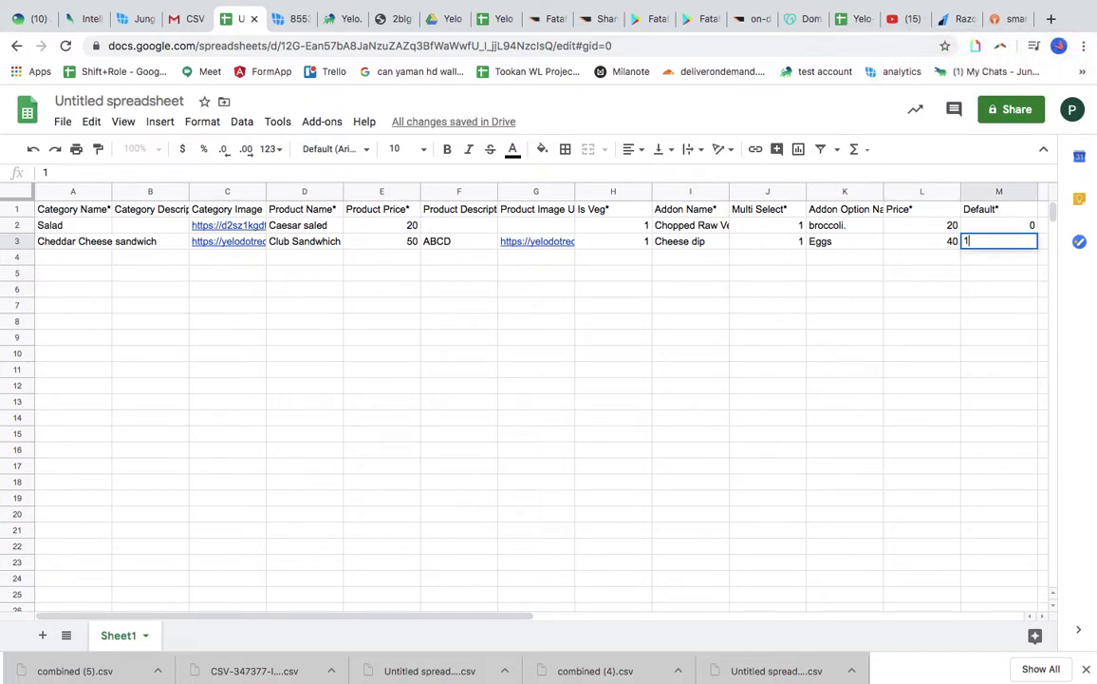
left_click(64, 259)
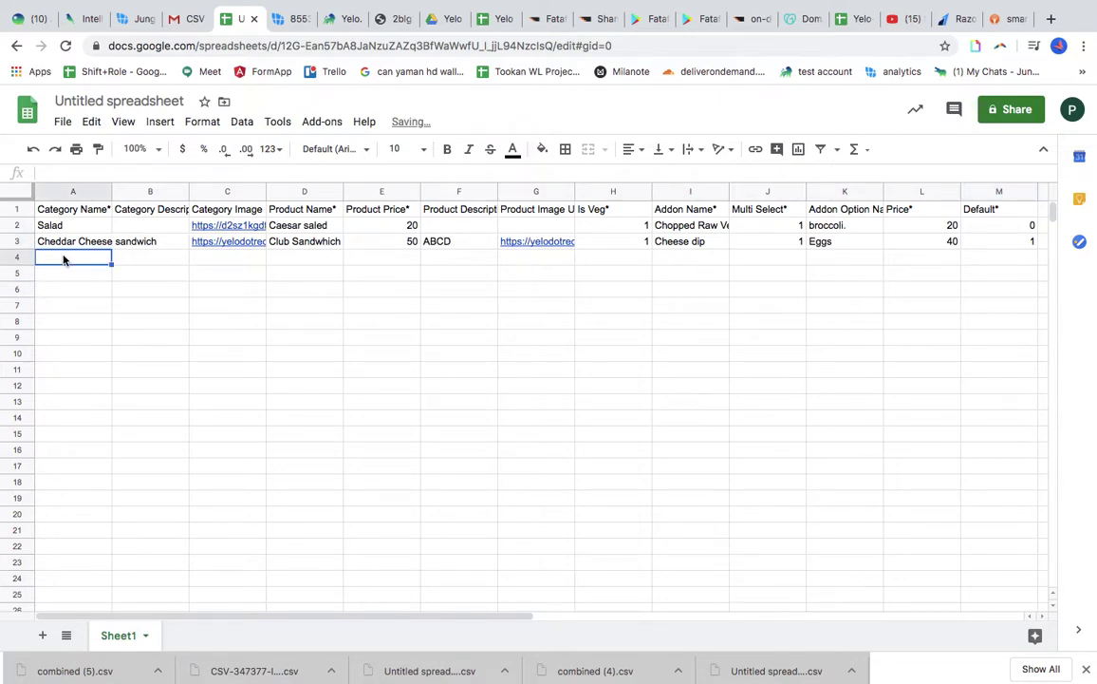
Start row 4 with category Cheddar Cheese sandwich and product Double egg cheese sandwich
type("Che")
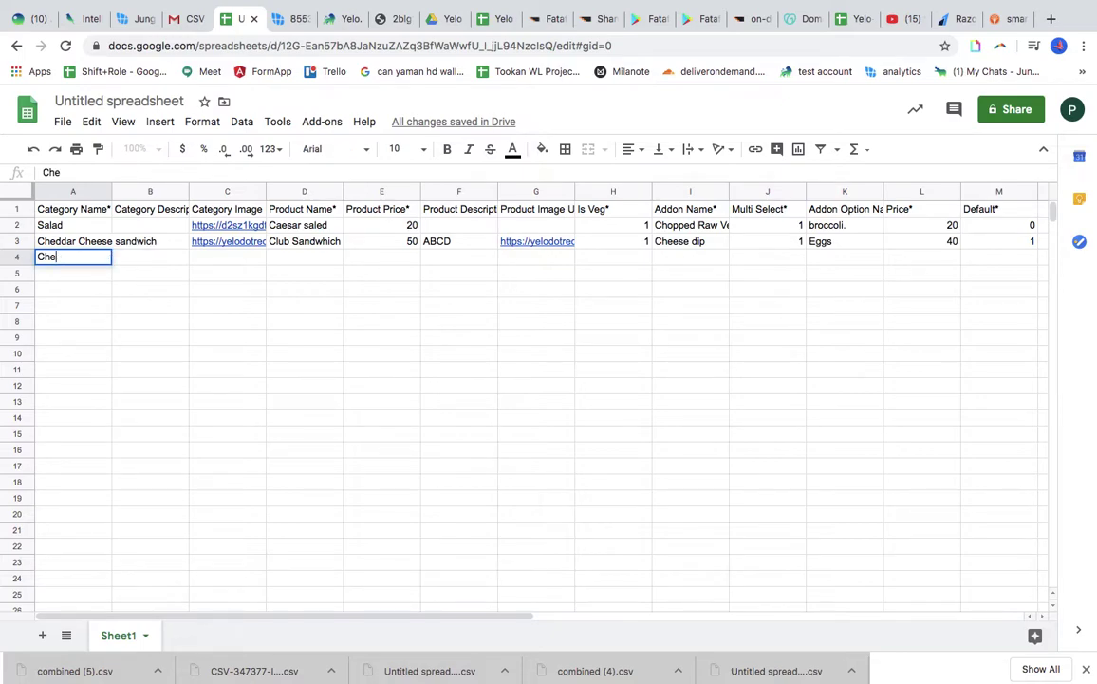
type("eddar Cheese sandwich")
key("Tab")
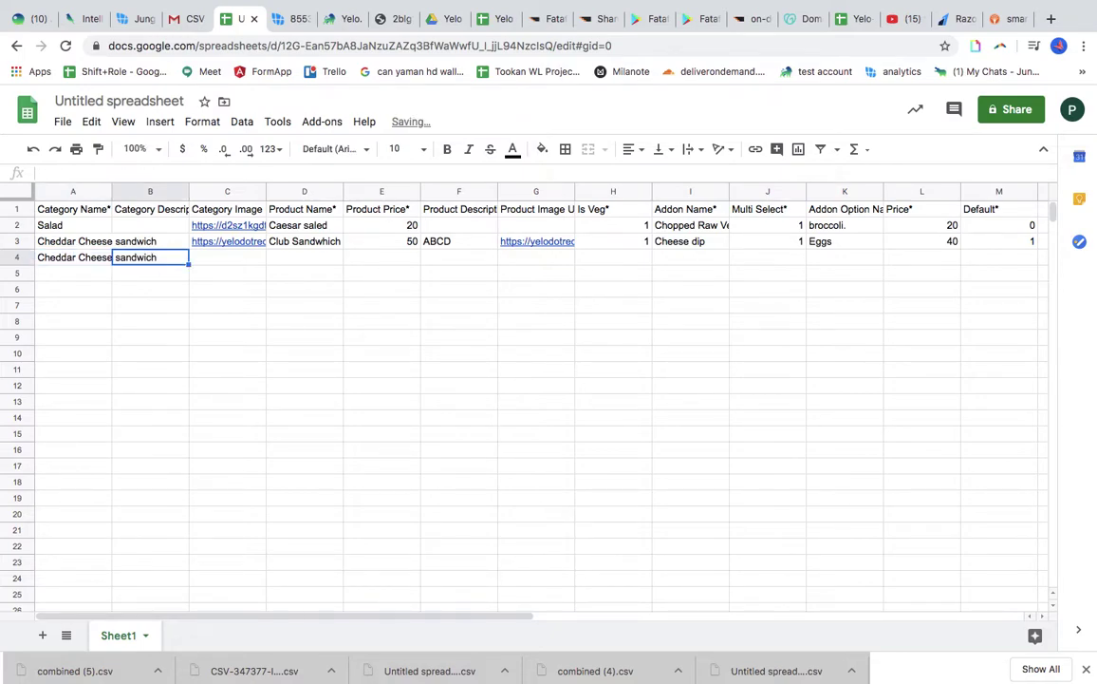
key("Tab")
key("Tab")
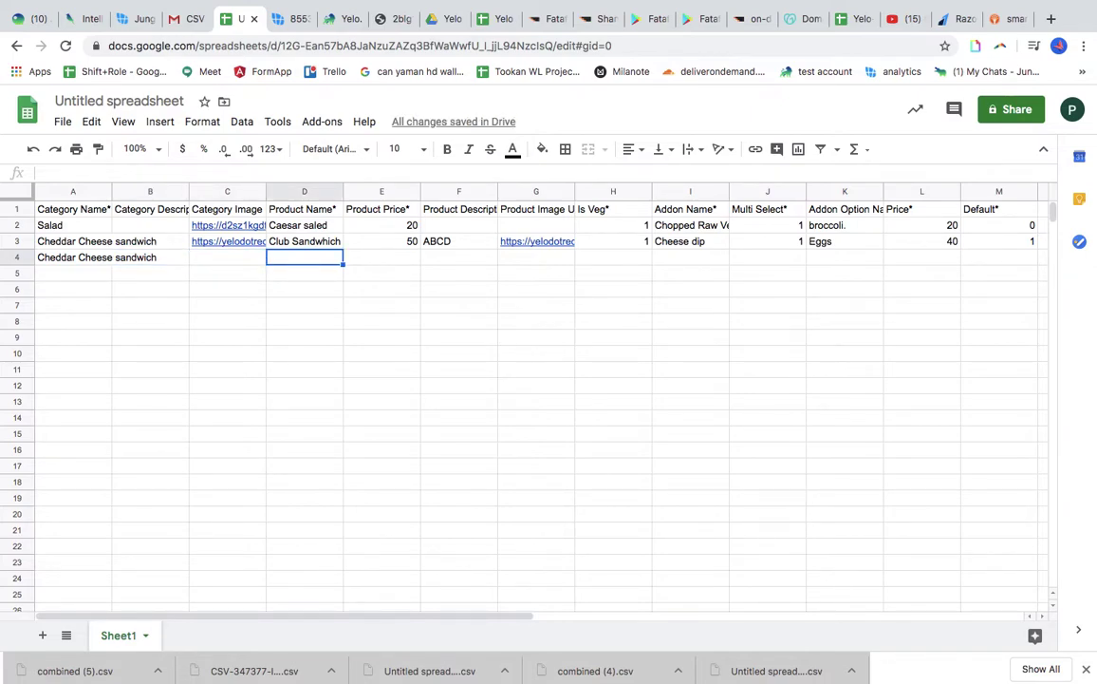
type("Double eg")
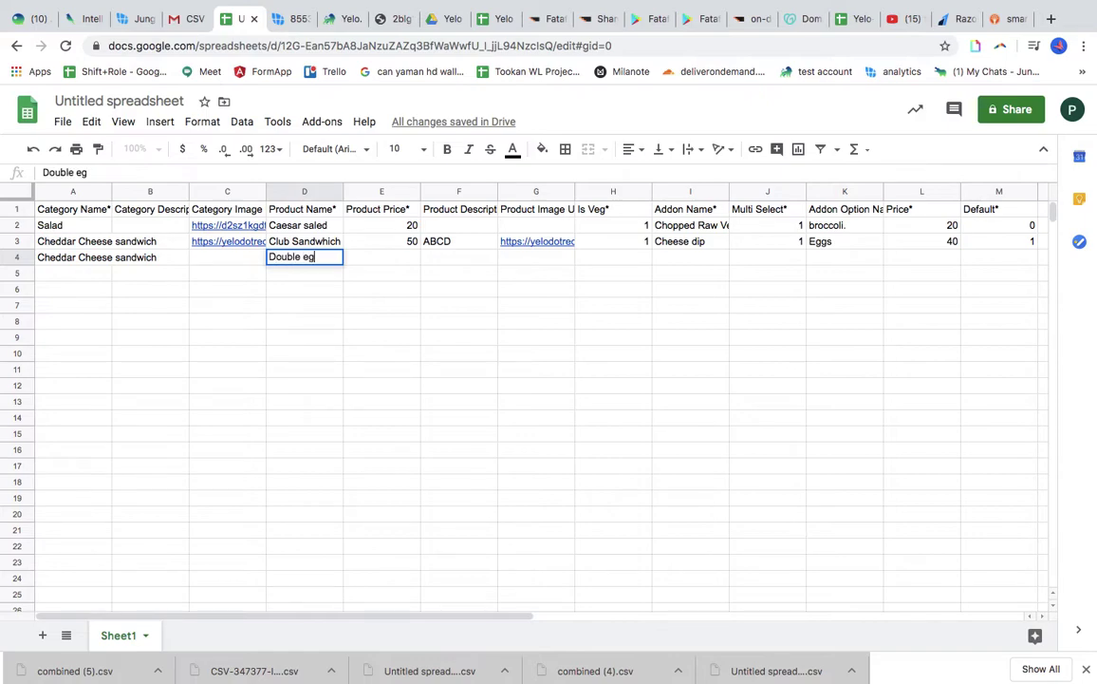
key("BackSpace")
type("gg chese")
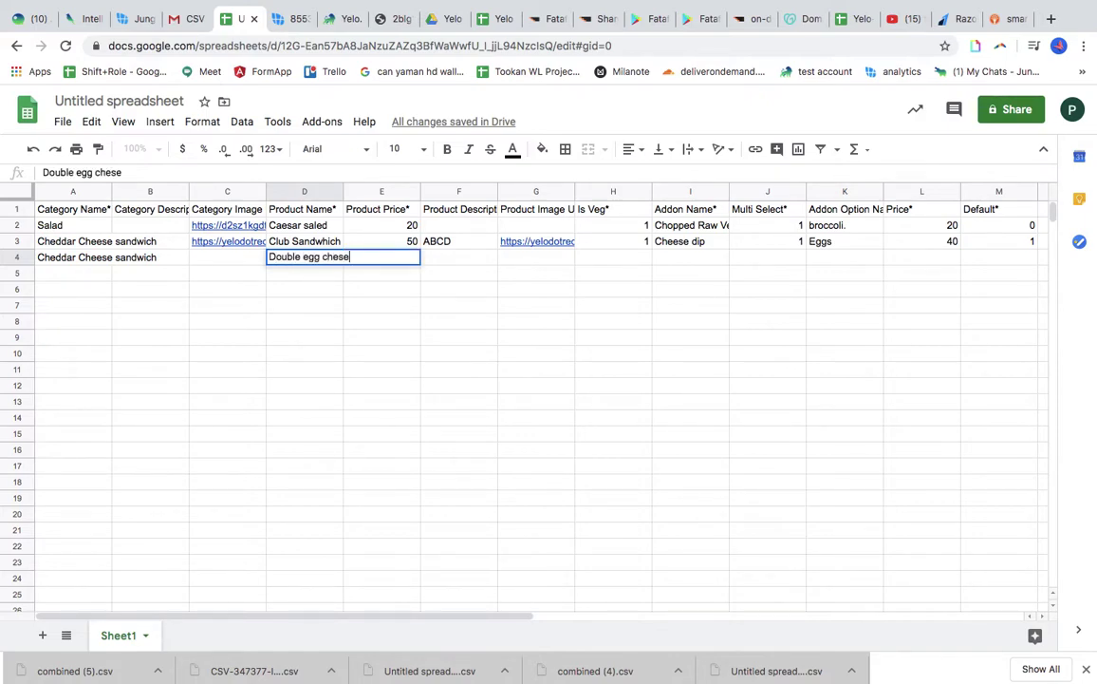
key("BackSpace")
type("ese sandwhich")
key("Tab")
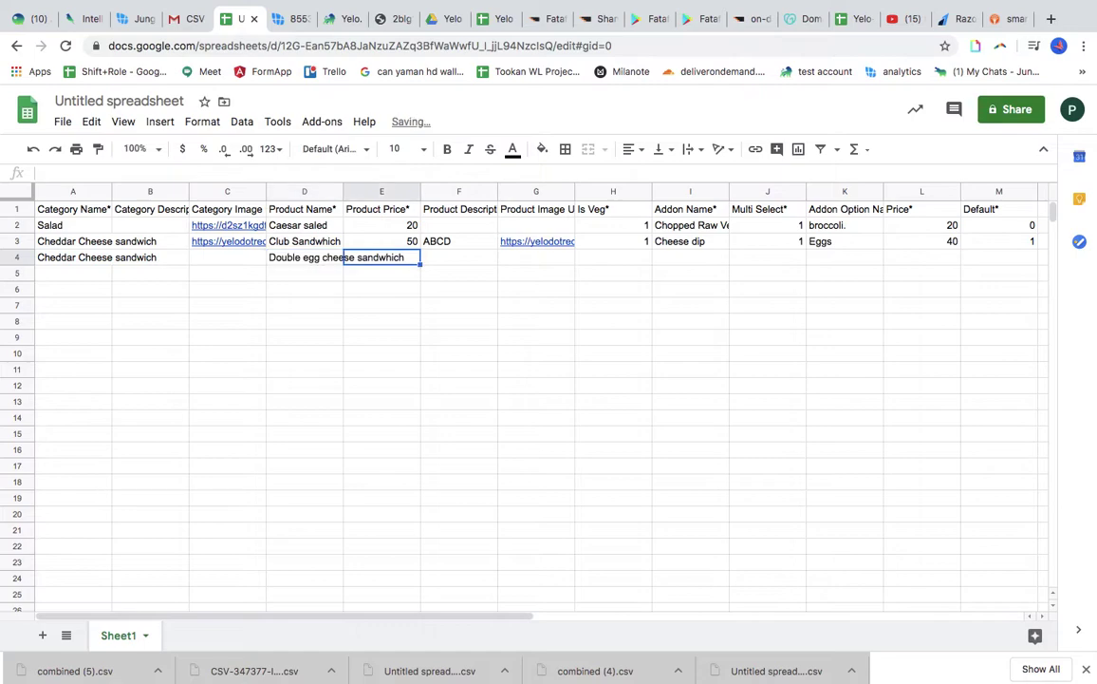
Clear the mistaken 30 from A4 and re-enter category Cheddar Cheese sandwich
left_click(65, 258)
type("30")
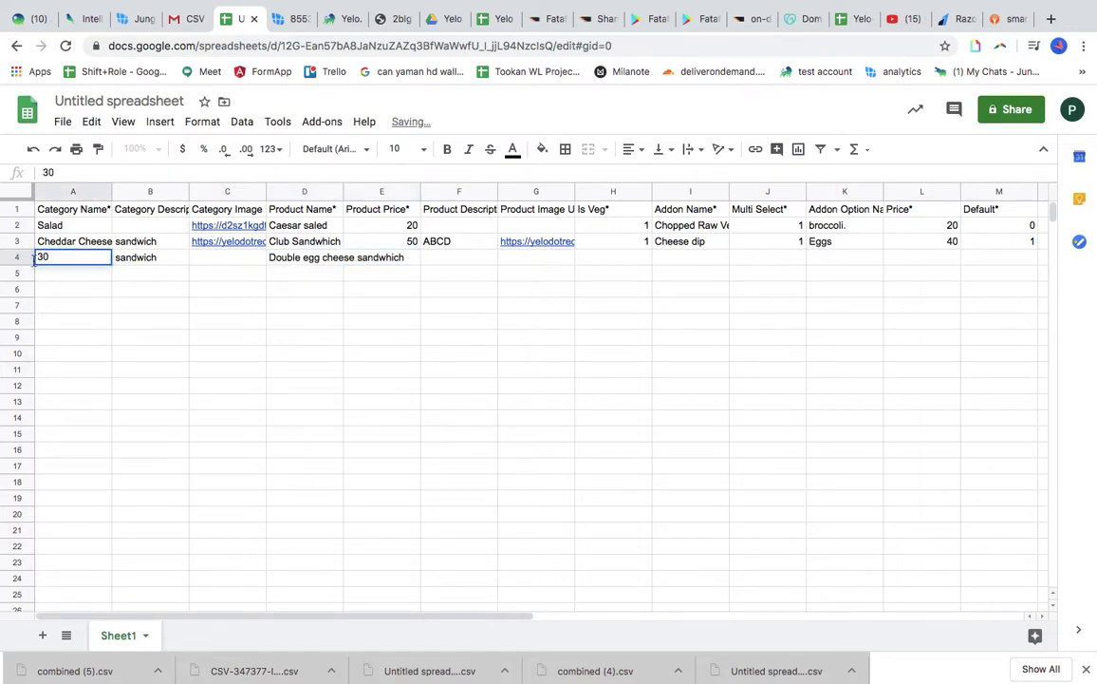
key("BackSpace")
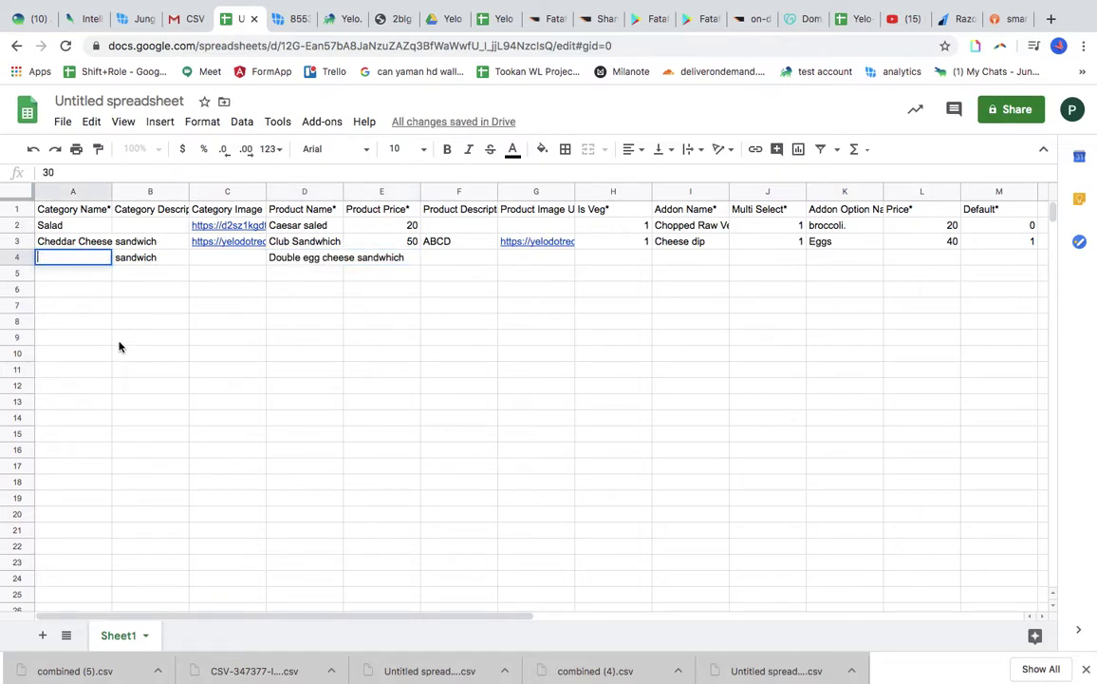
left_click(133, 306)
left_click(62, 241)
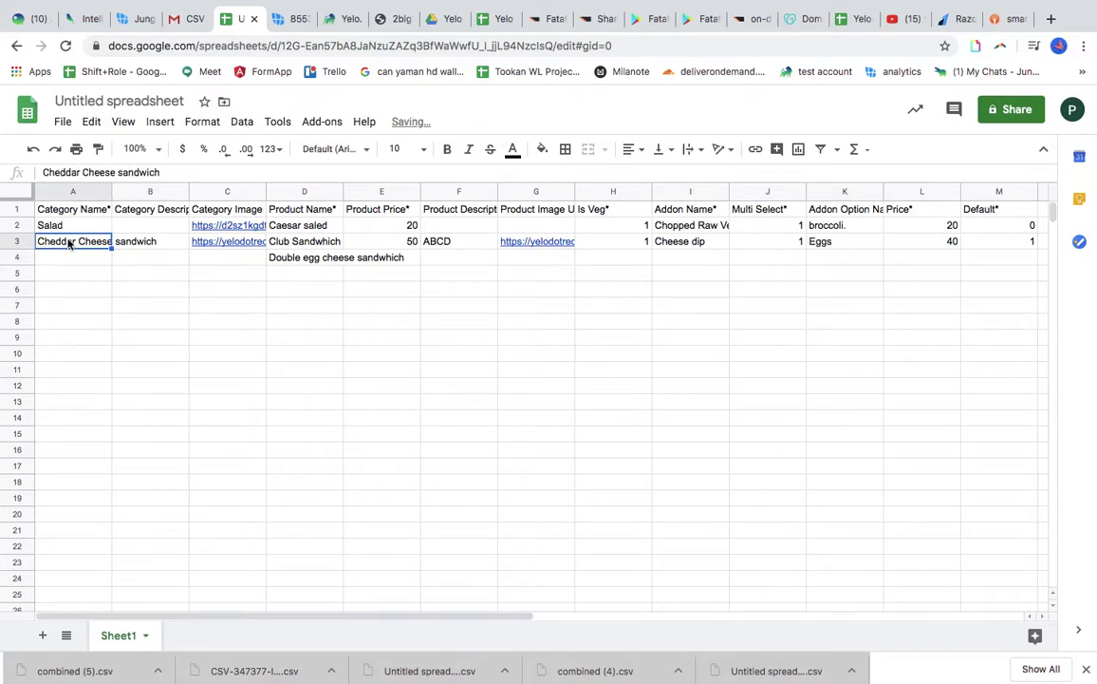
left_click(71, 258)
type("Chee")
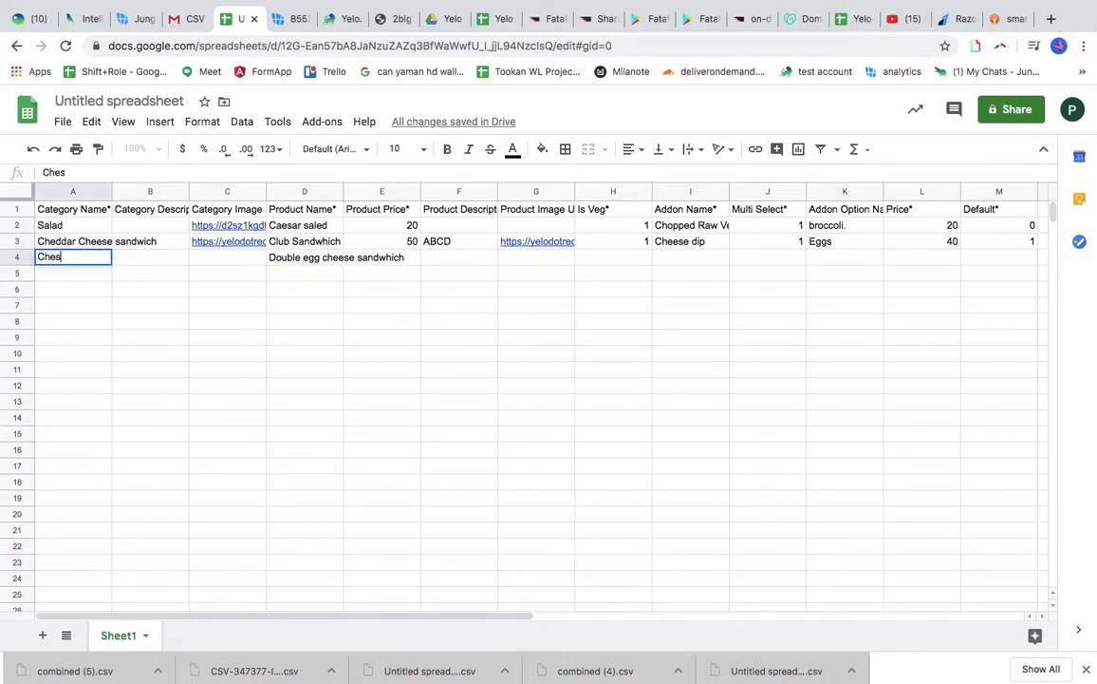
key("BackSpace")
type("d")
key("Tab")
key("Tab")
key("Tab")
key("Tab")
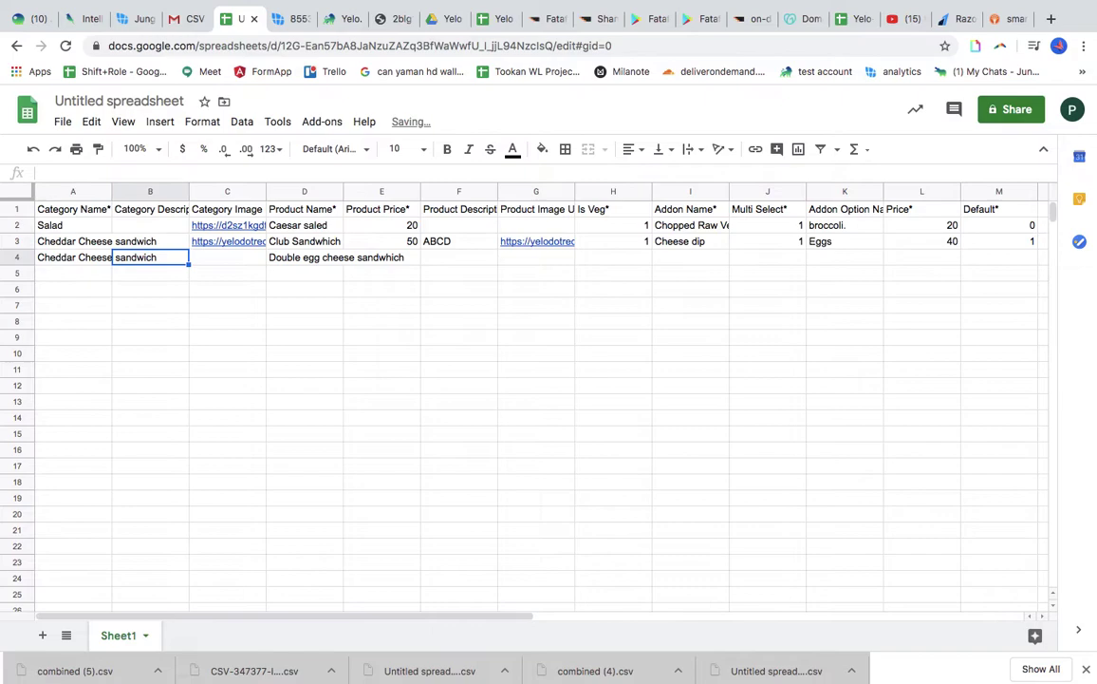
Enter price 30 and description ABCDE for the row 4 product
type("30")
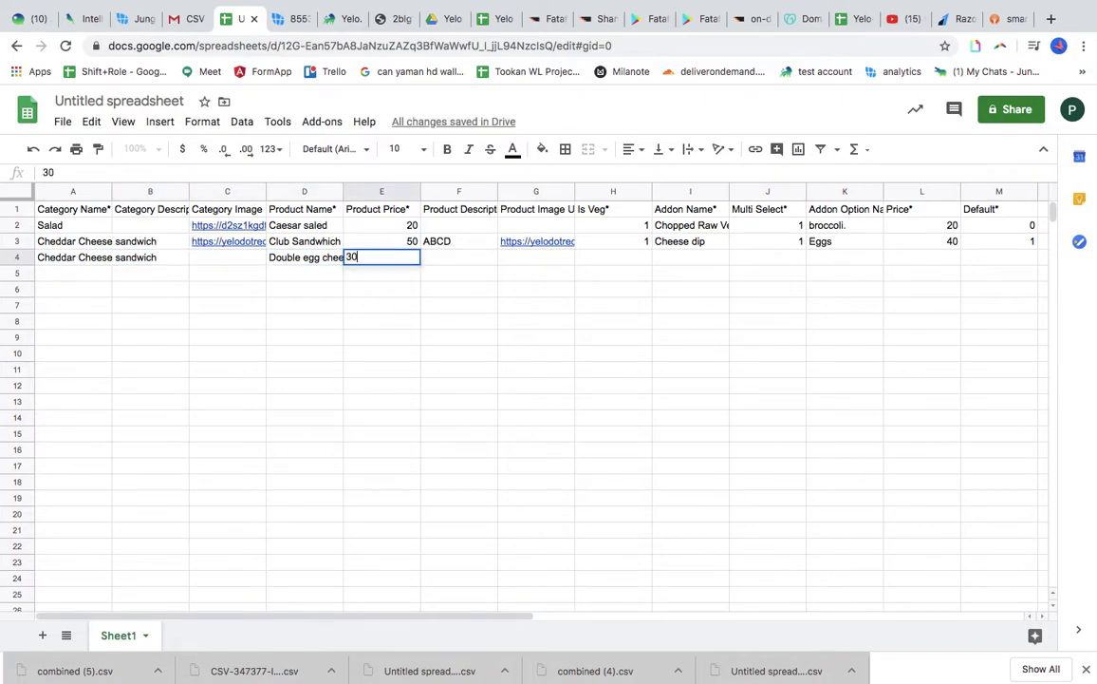
key("Tab")
type("ABCDE")
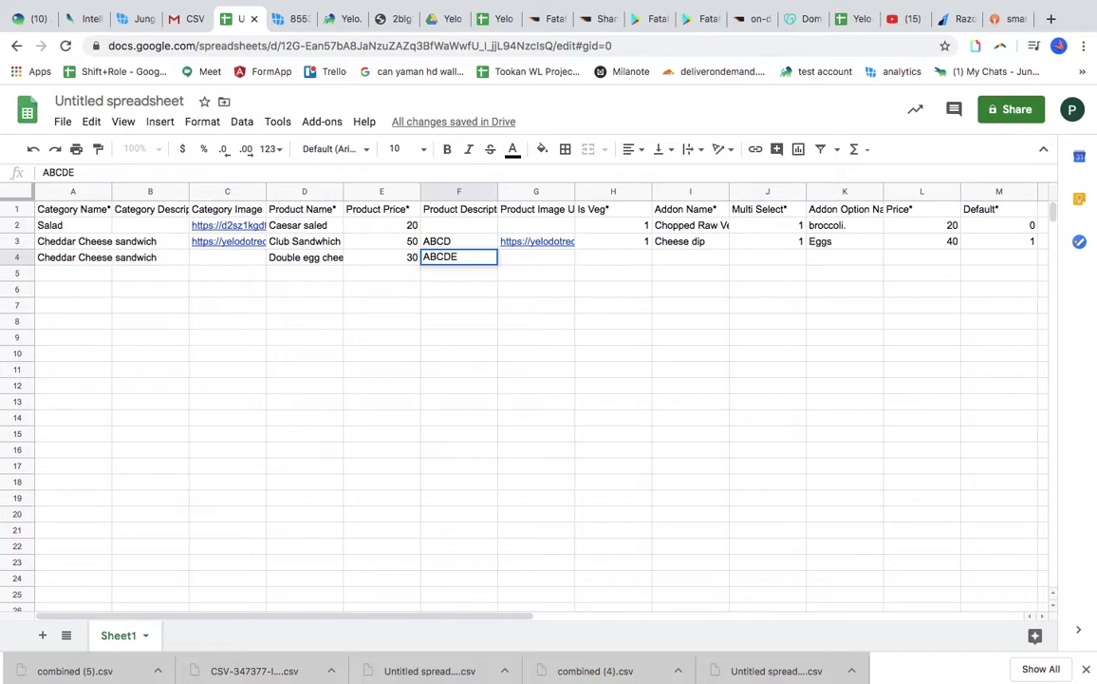
key("Tab")
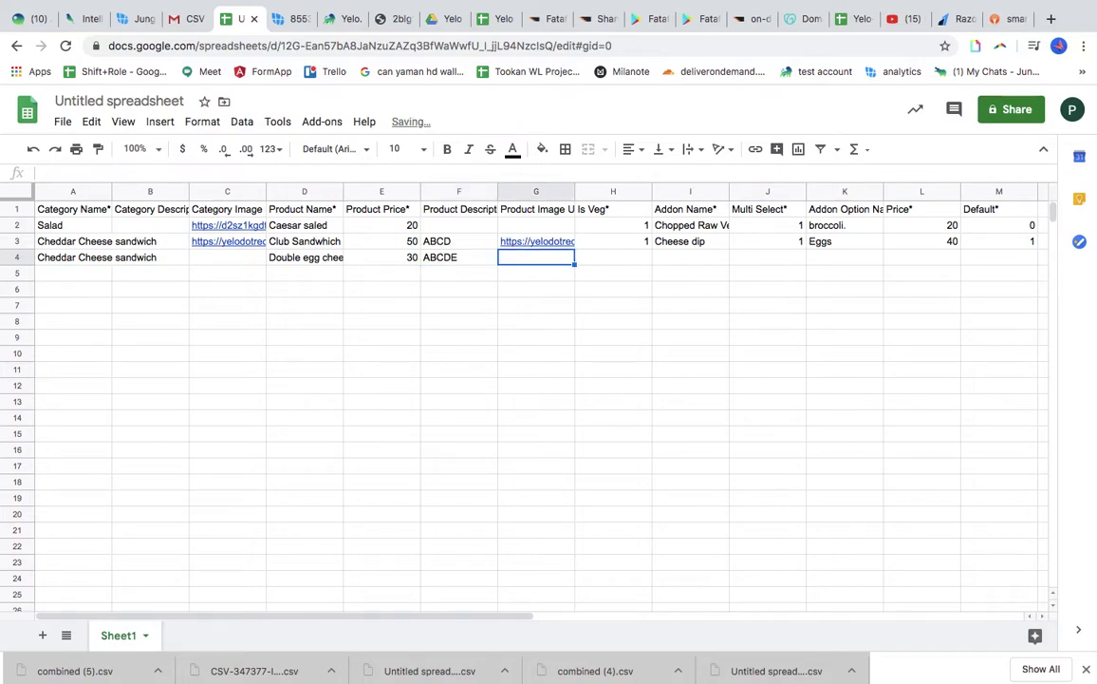
Paste the product image URL into G4 and set Is Veg to 0
left_click(382, 20)
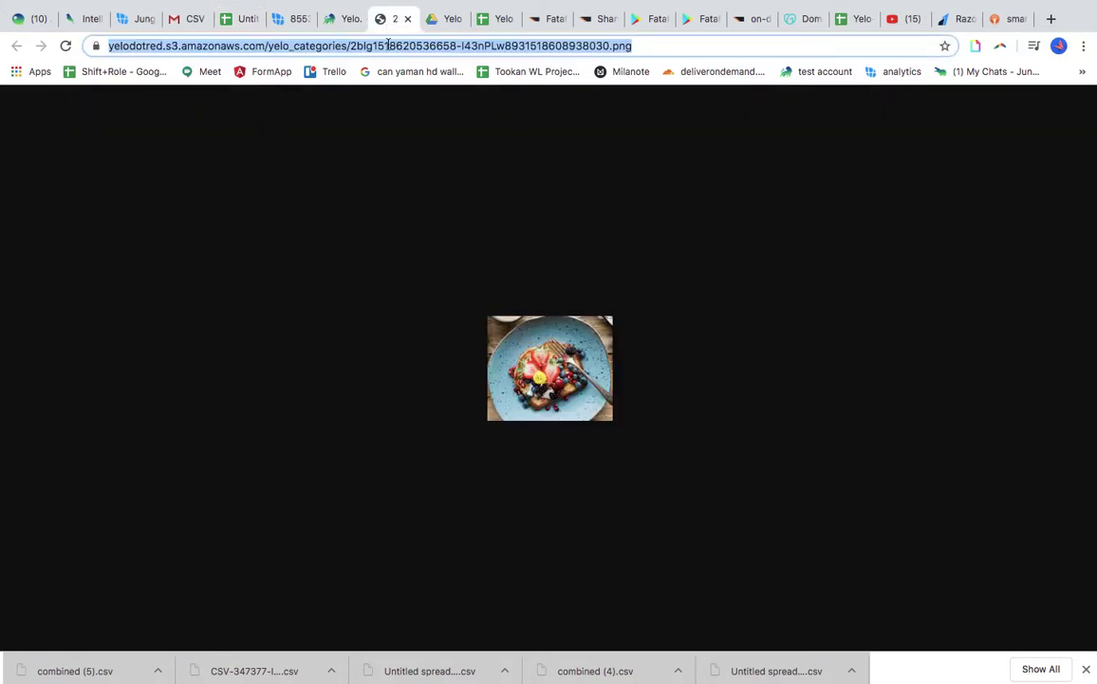
left_click(343, 20)
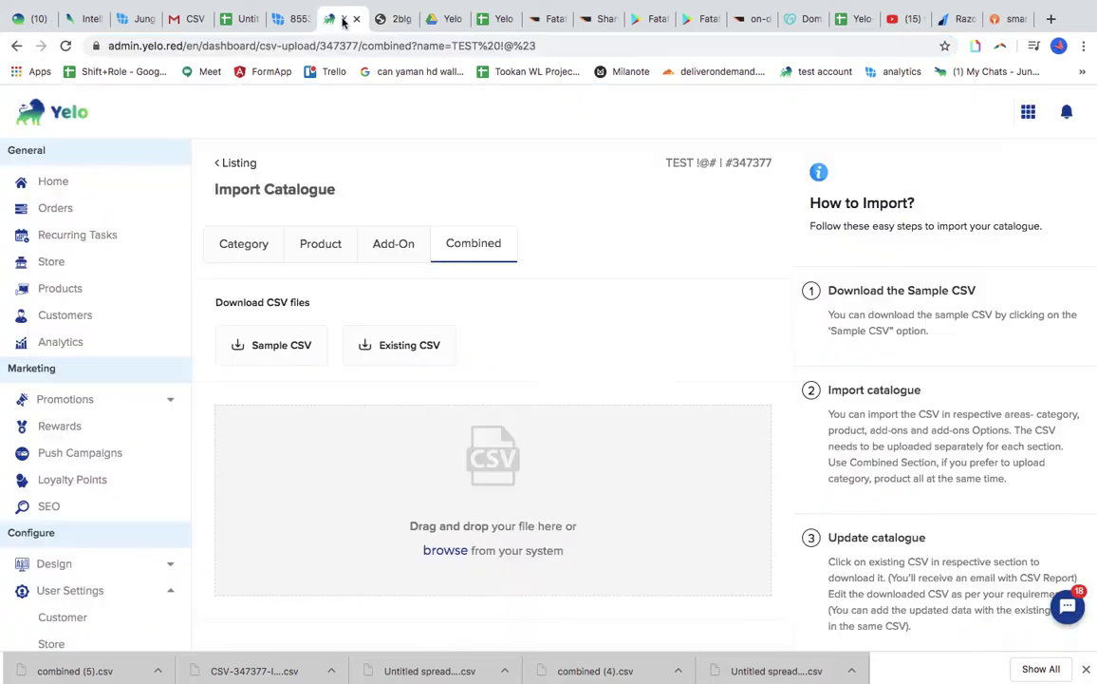
left_click(224, 21)
key("ctrl+v")
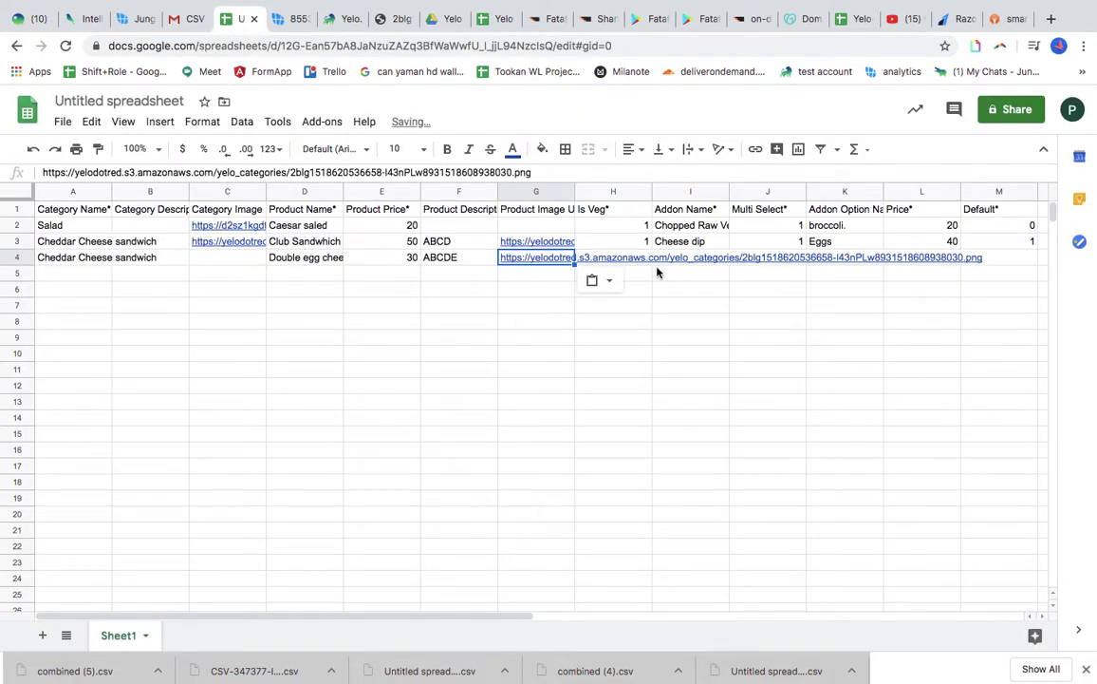
left_click(633, 261)
type("0")
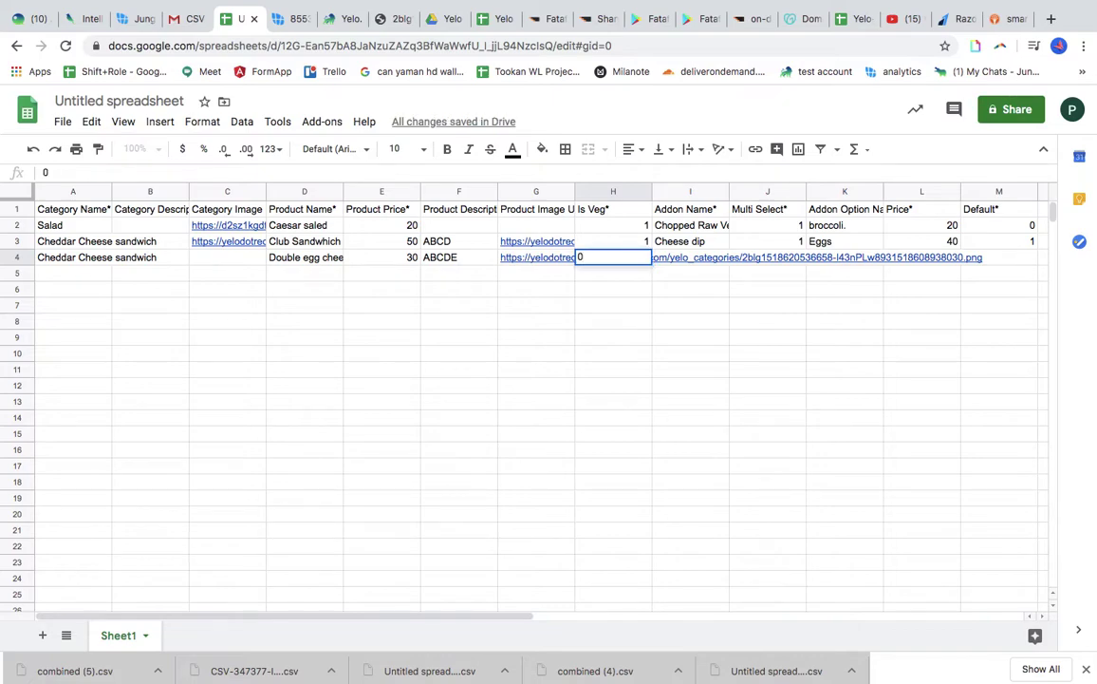
key("Tab")
Add add-on Chese dip2, multi-select 0, option Half fried egg at 80, default 0
type("Ches")
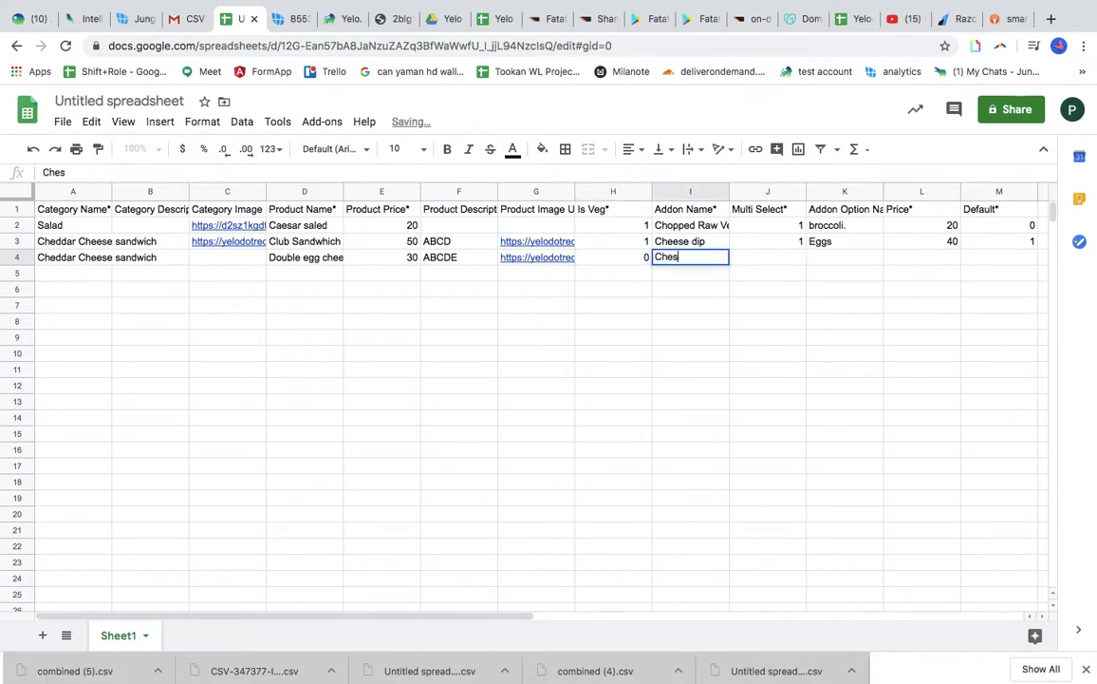
type("e dip2")
key("Tab")
type("0")
key("Tab")
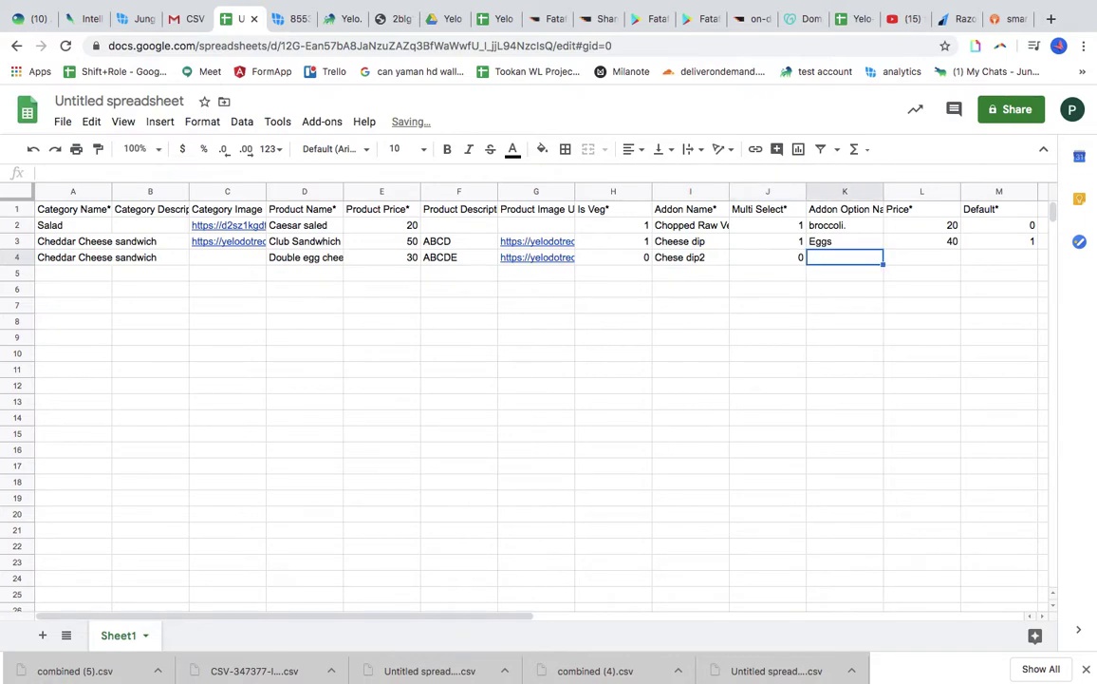
type("Fr")
key("BackSpace")
key("BackSpace")
type("H")
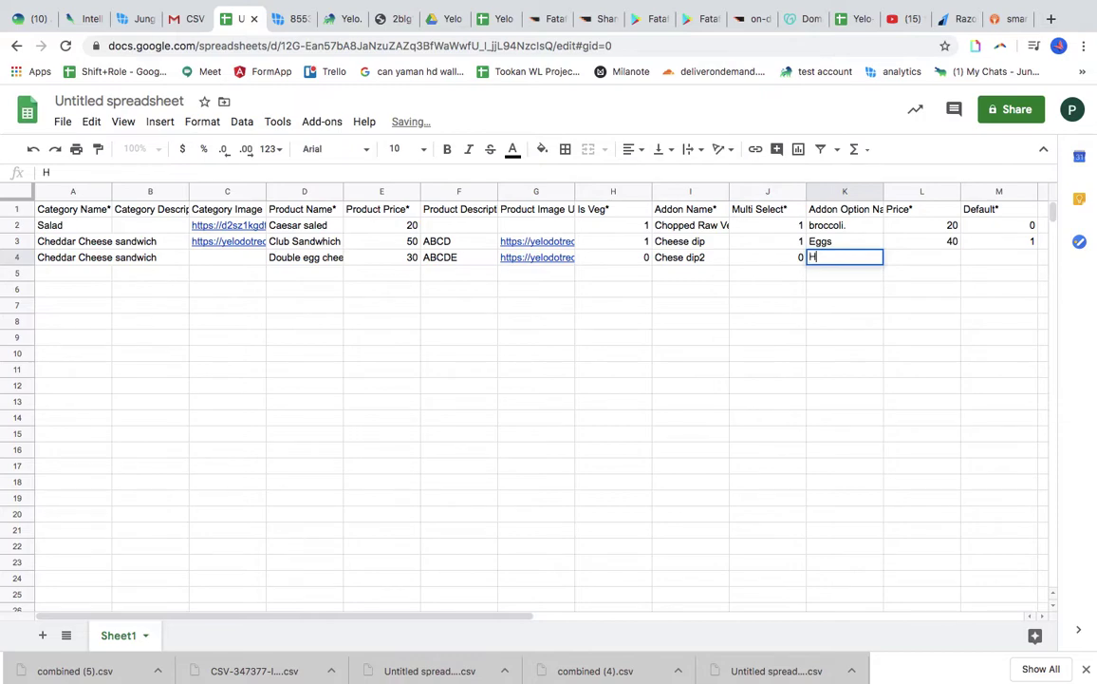
type("alf fried egg")
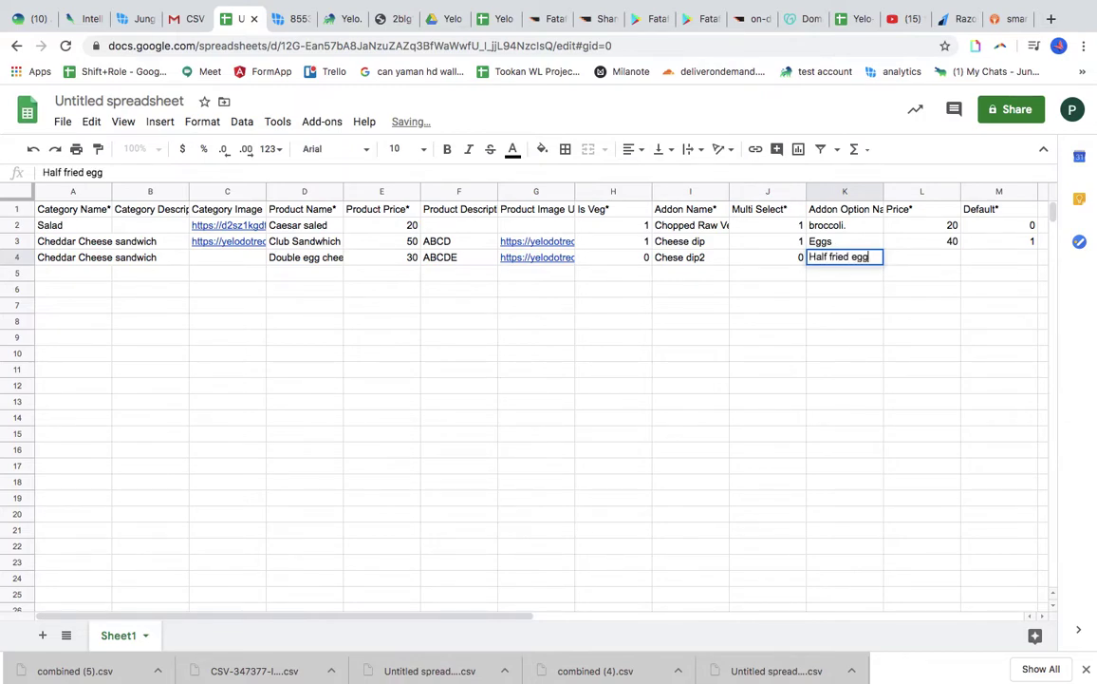
key("Tab")
type("80")
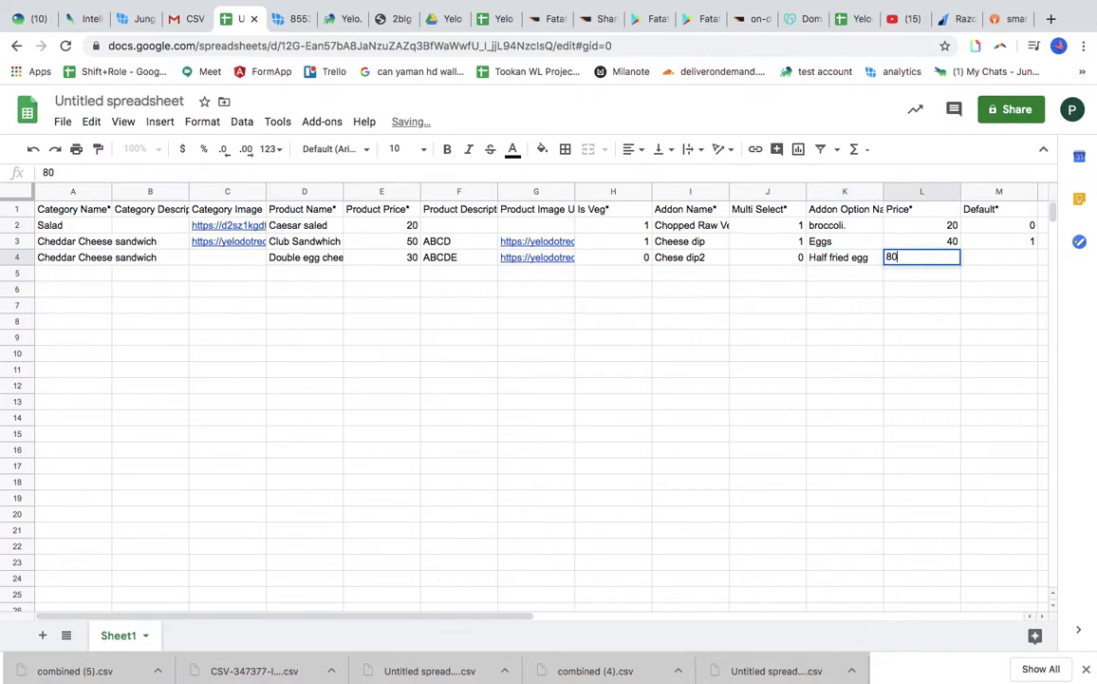
key("Tab")
type("0")
key("Tab")
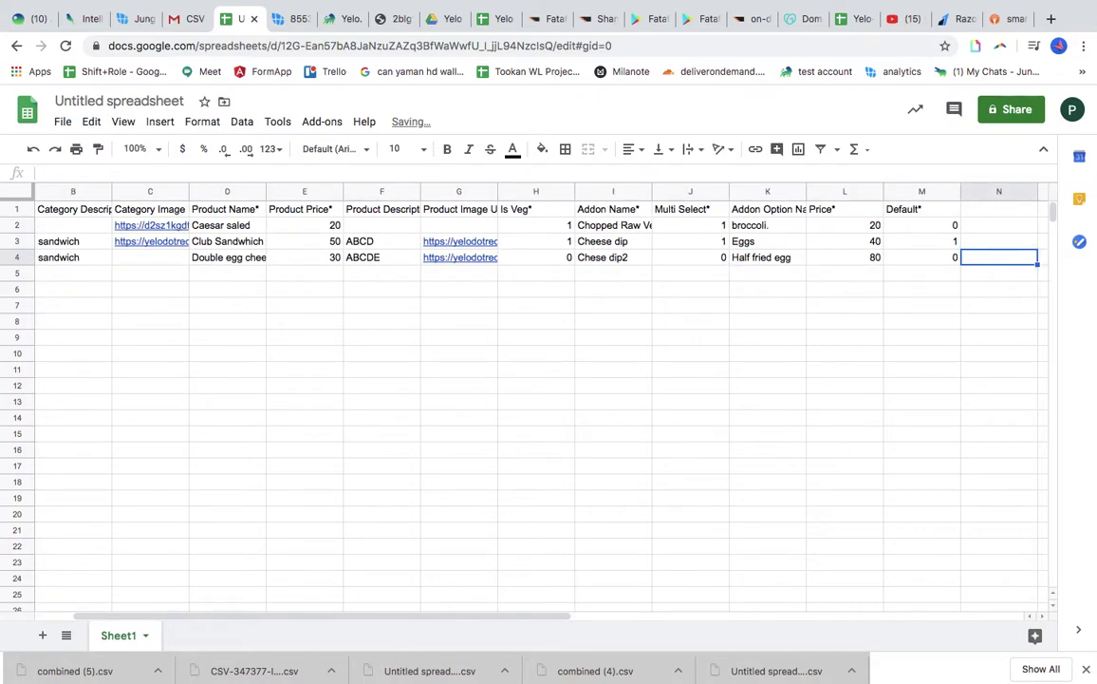
scroll(250, 344, "left", 5)
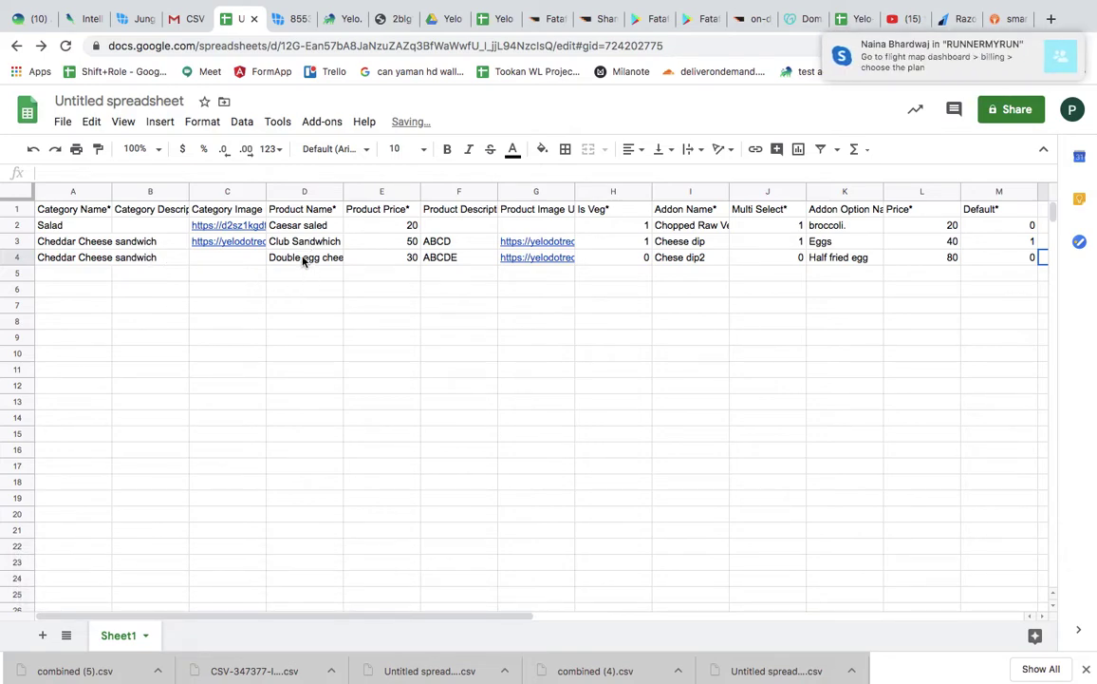
Check row 3's values, then download the sheet as Comma-separated values (.csv)
left_click(243, 243)
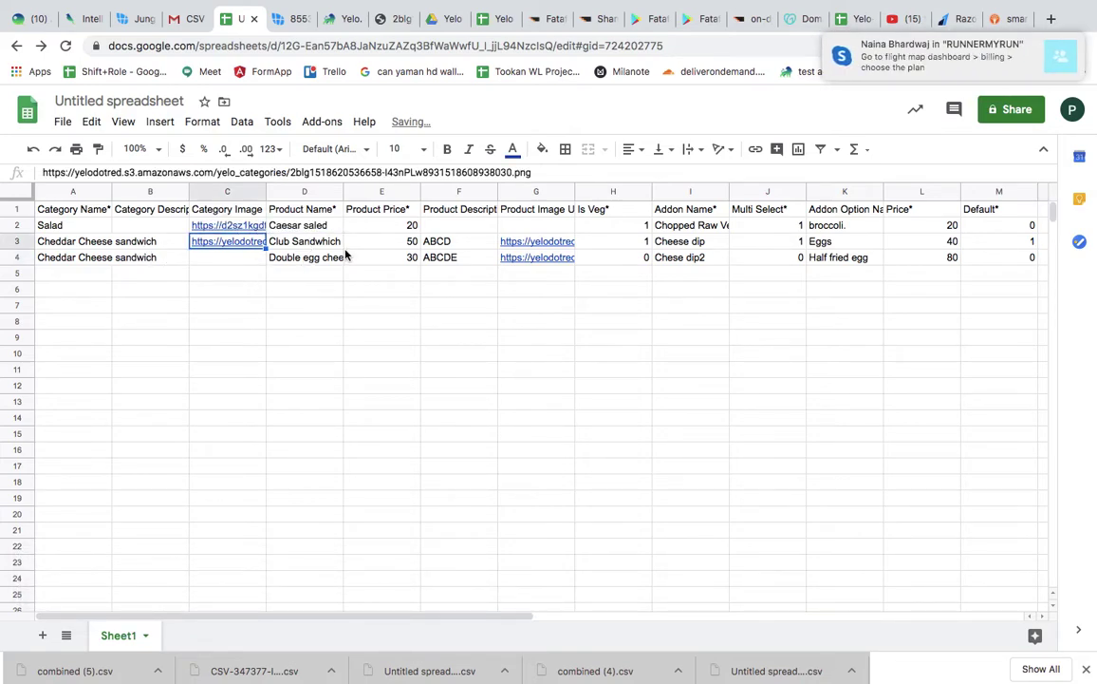
left_click(387, 245)
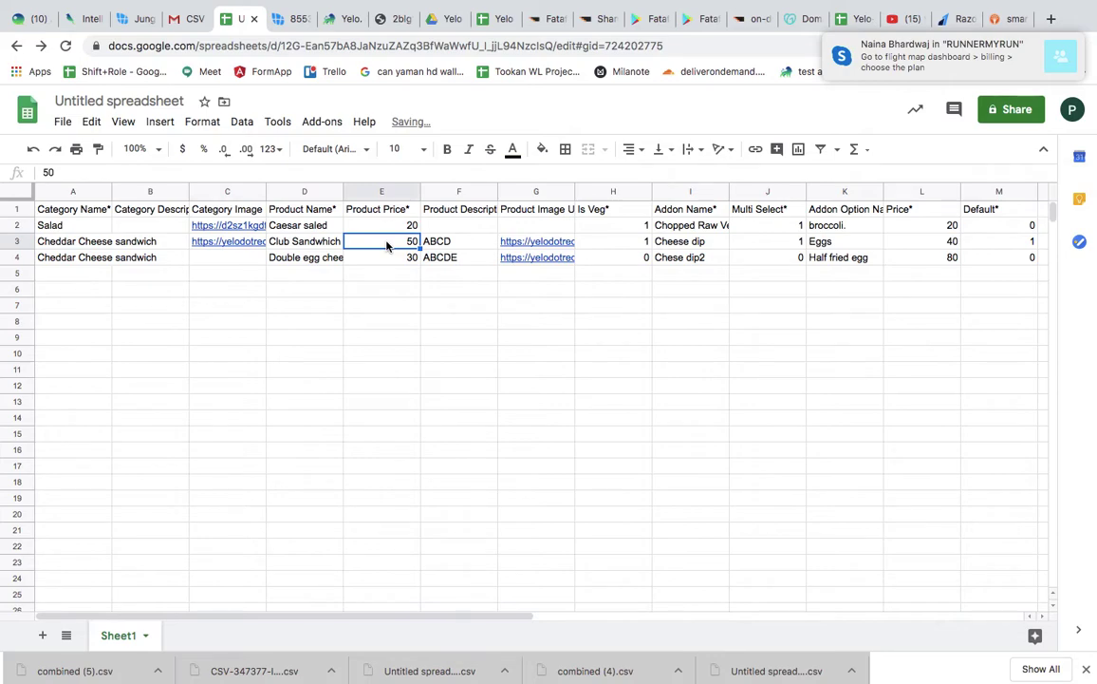
scroll(674, 283, "right", 5)
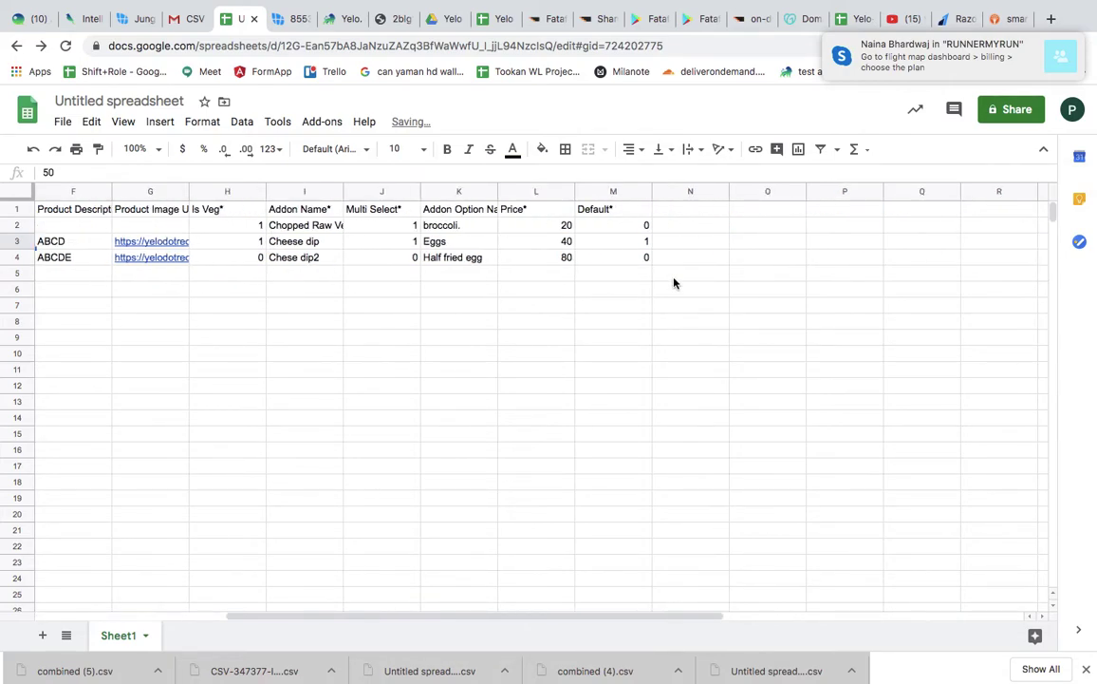
scroll(674, 281, "left", 5)
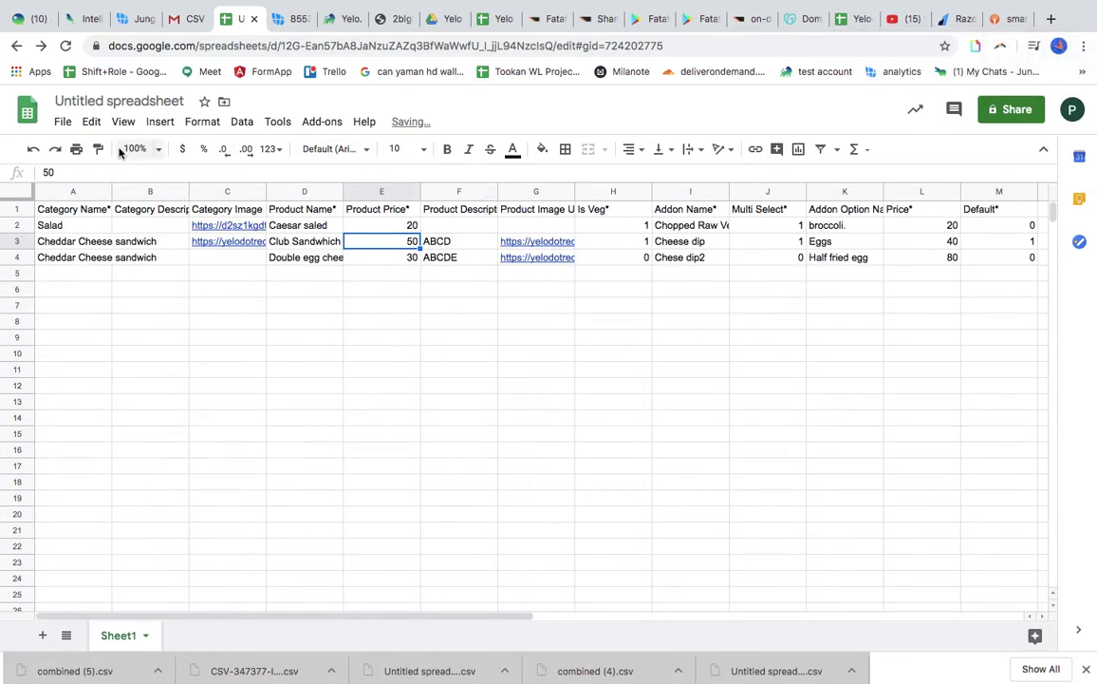
left_click(62, 124)
mouse_move(107, 300)
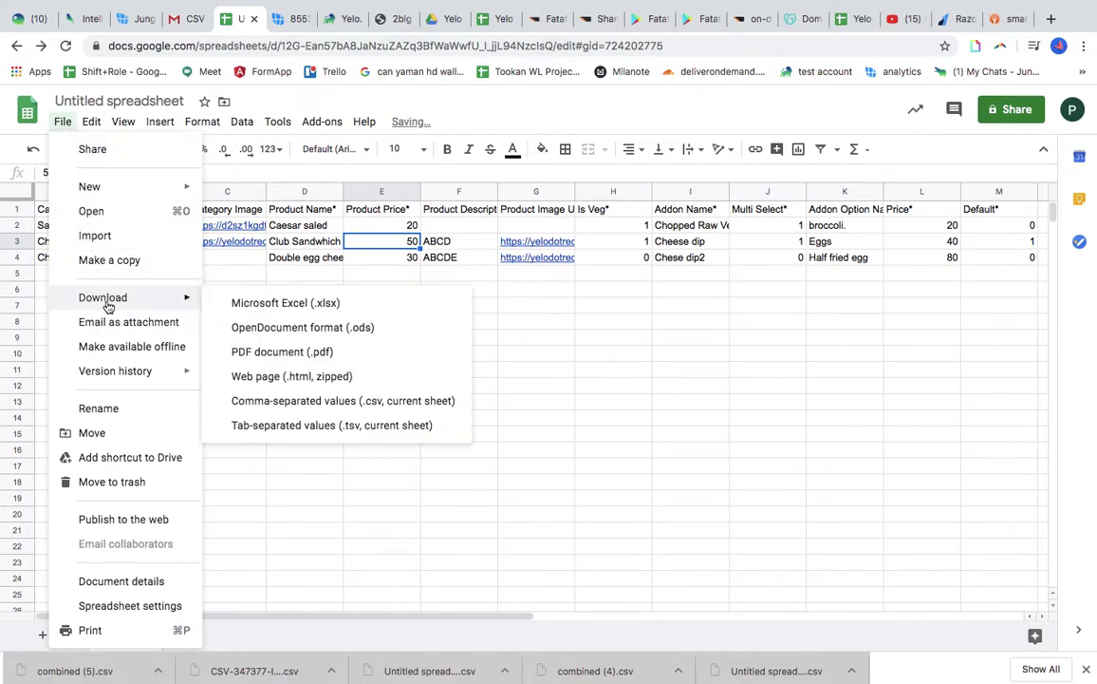
left_click(328, 401)
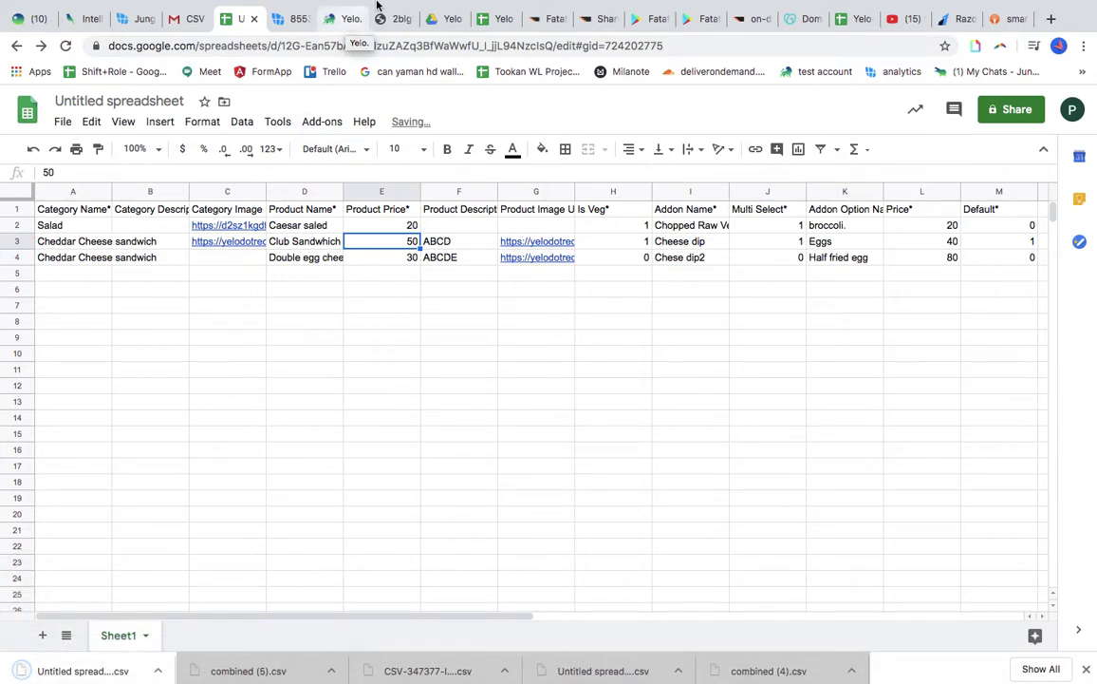
left_click(349, 19)
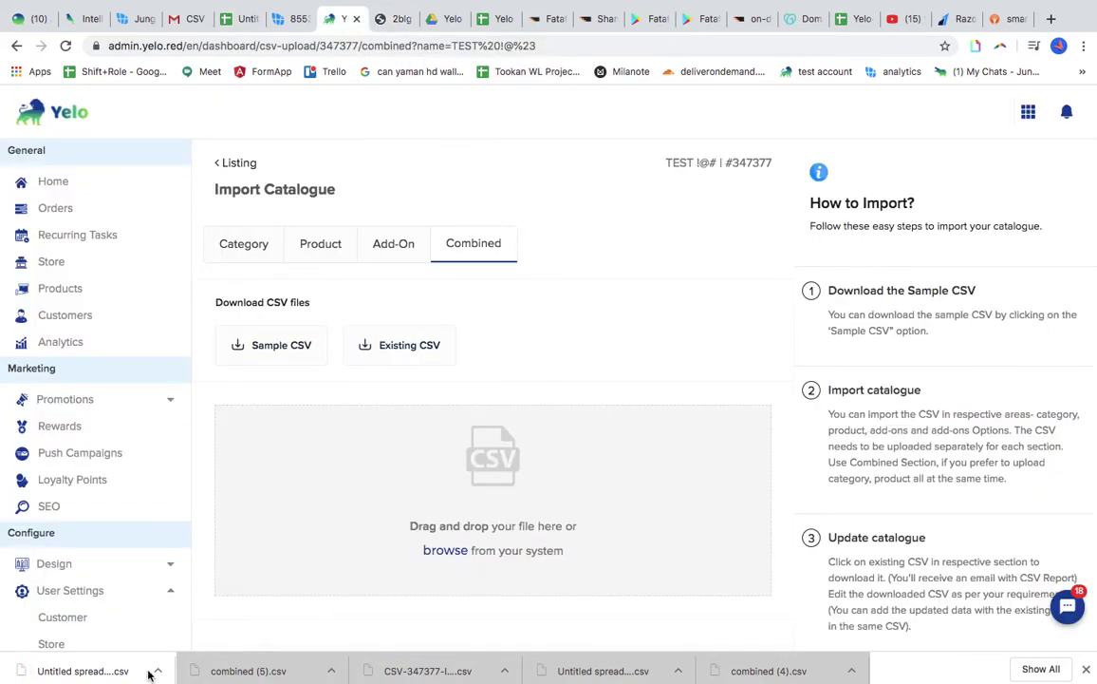
Upload Untitled spreadsheet - Sheet1 (10).csv as the combined catalogue, sending the report to another e-mail
left_click_drag(90, 666, 503, 551)
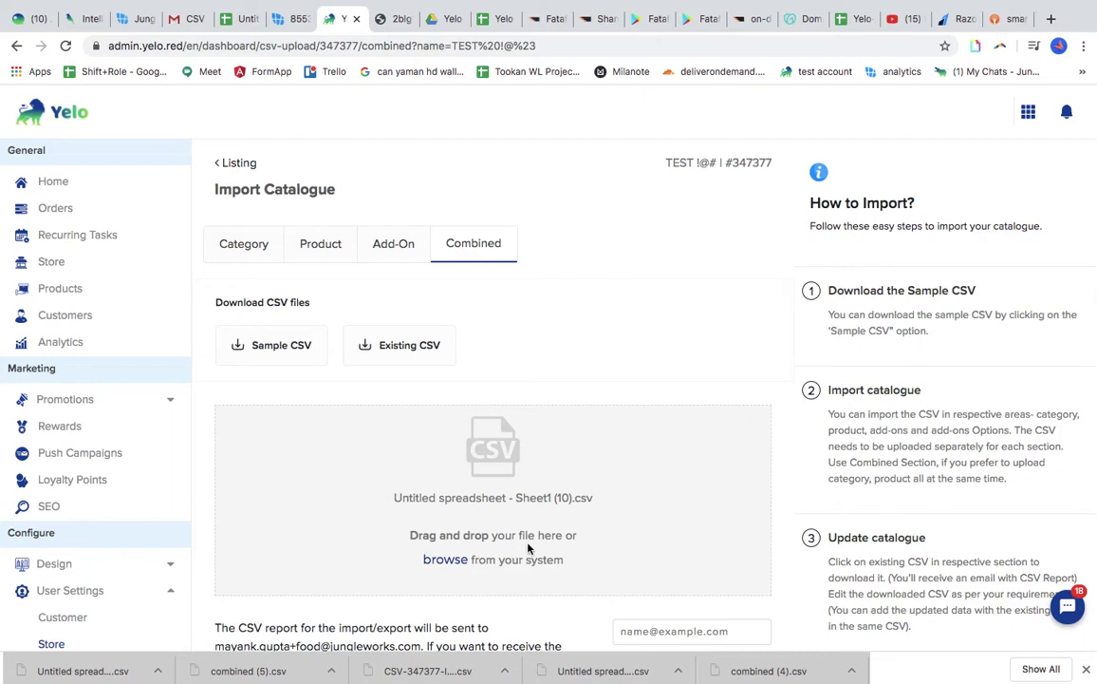
scroll(604, 549, "down", 1)
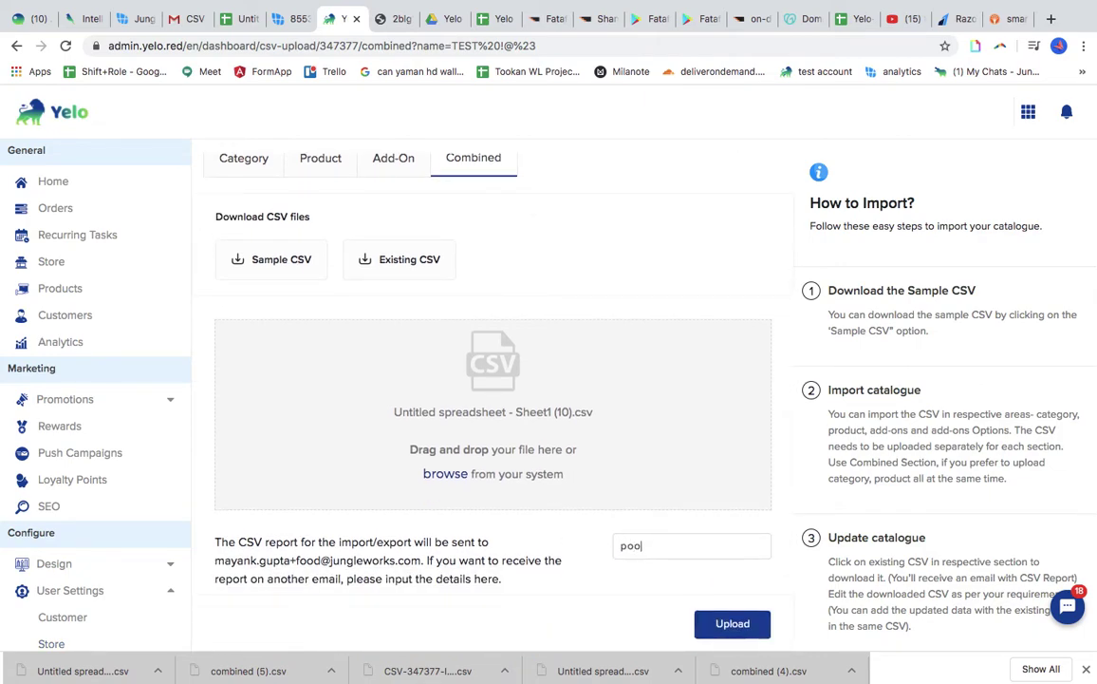
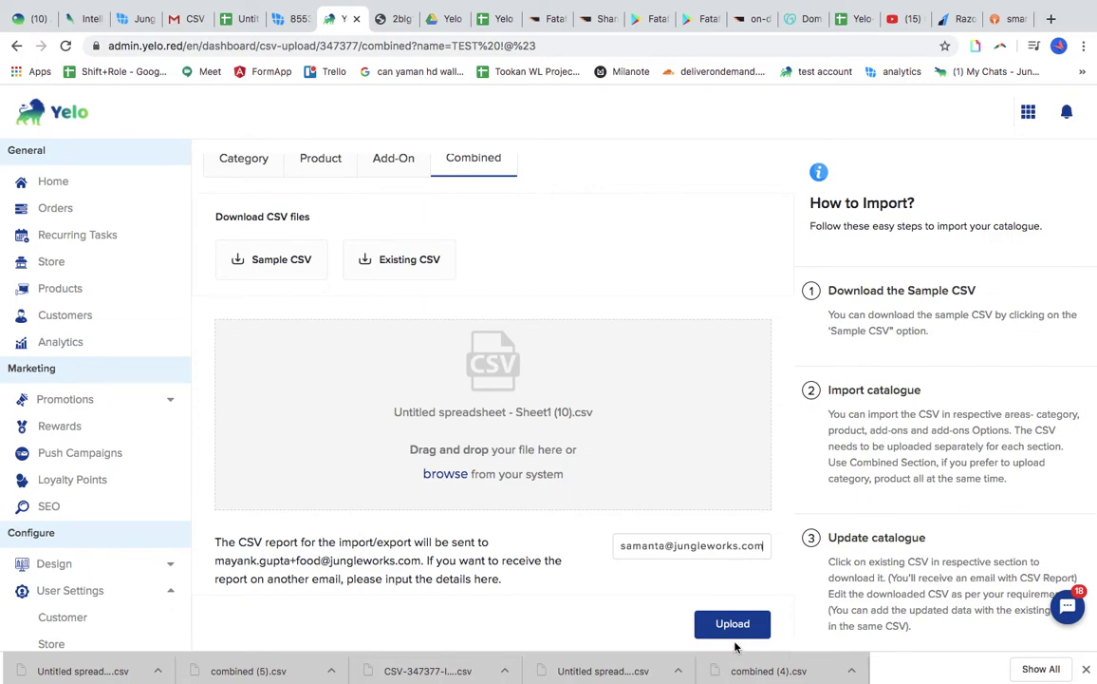
left_click(732, 624)
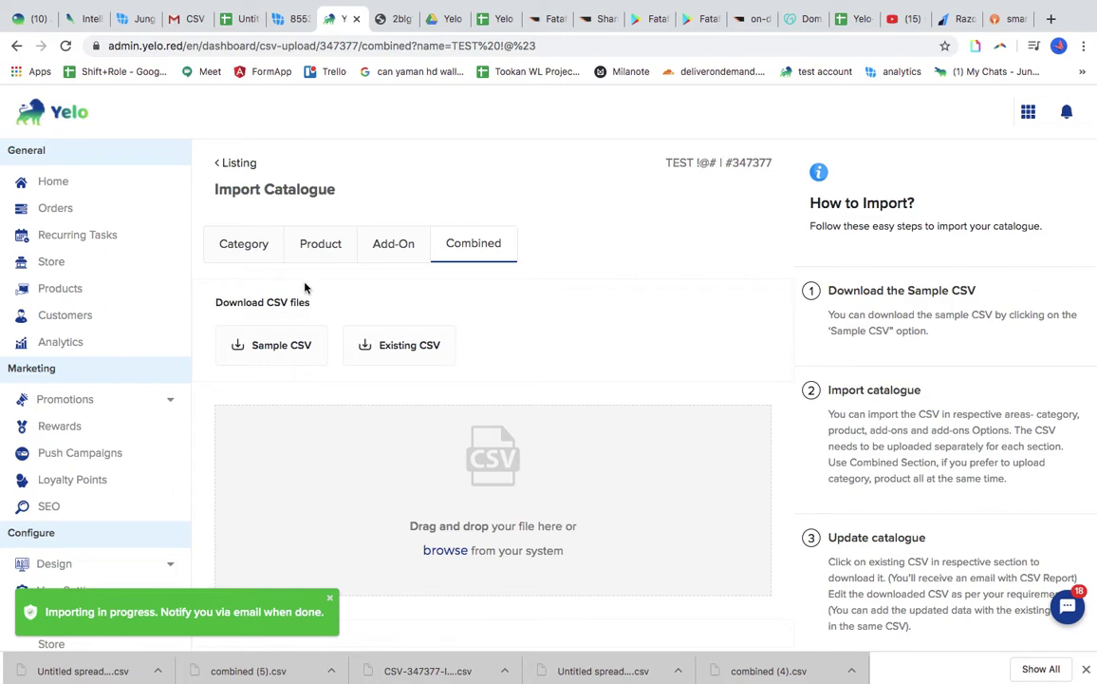
Open the Cheddar Cheese sandwich category and view Club Sandwhich (₹50) with its Cheese dip add-on
left_click(220, 163)
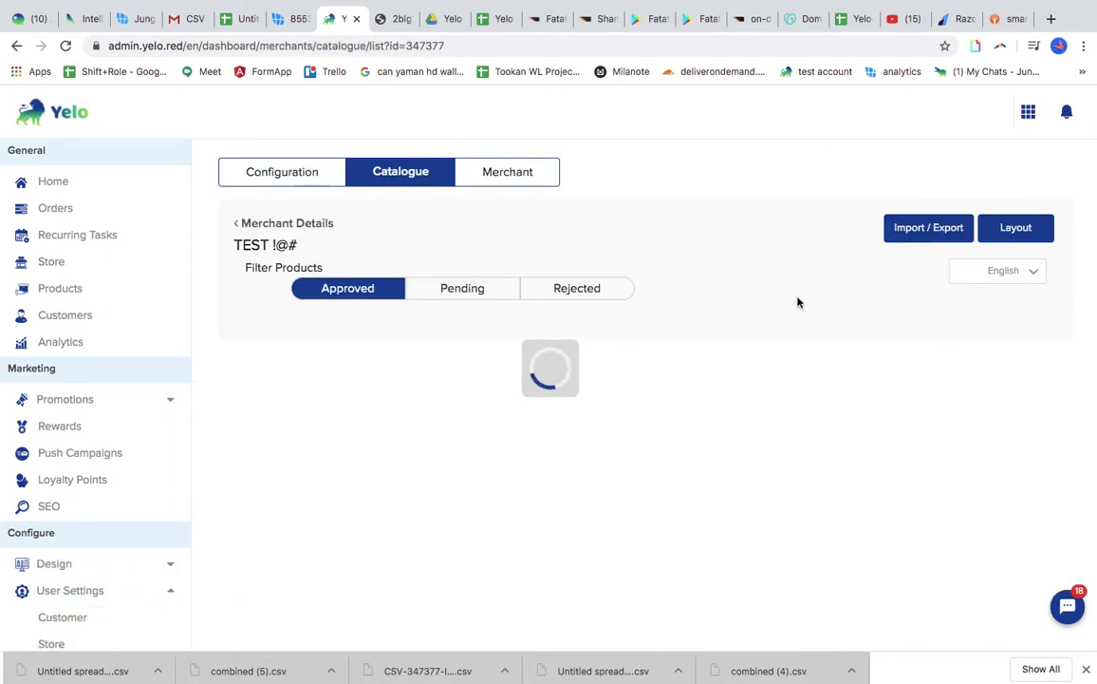
scroll(665, 304, "down", 3)
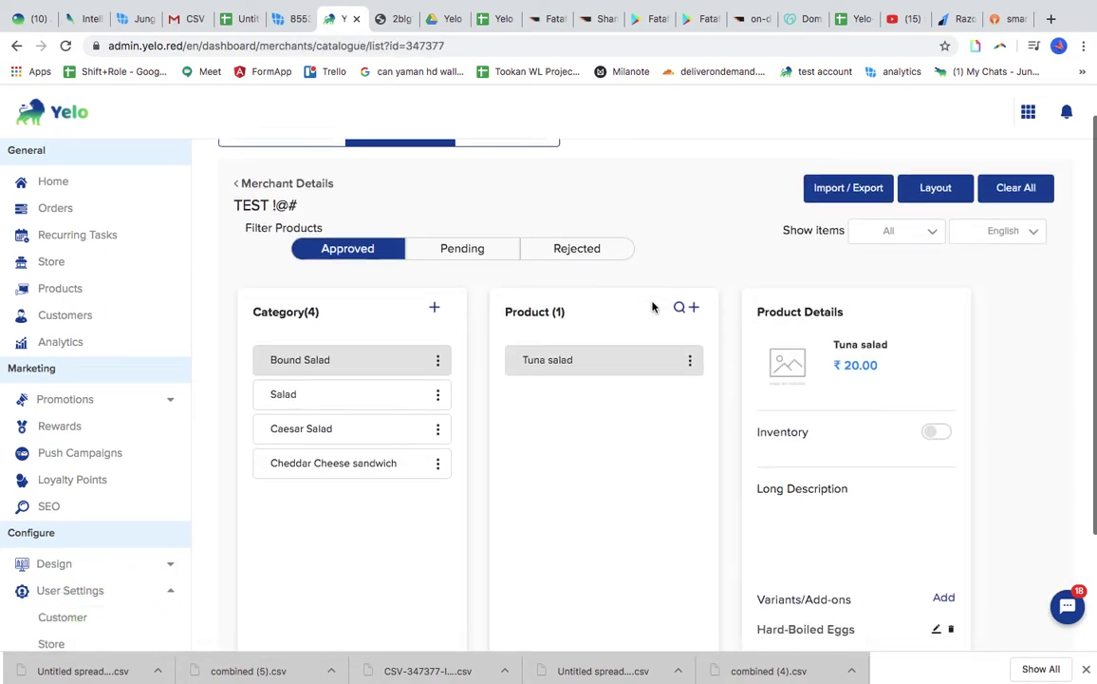
left_click(438, 310)
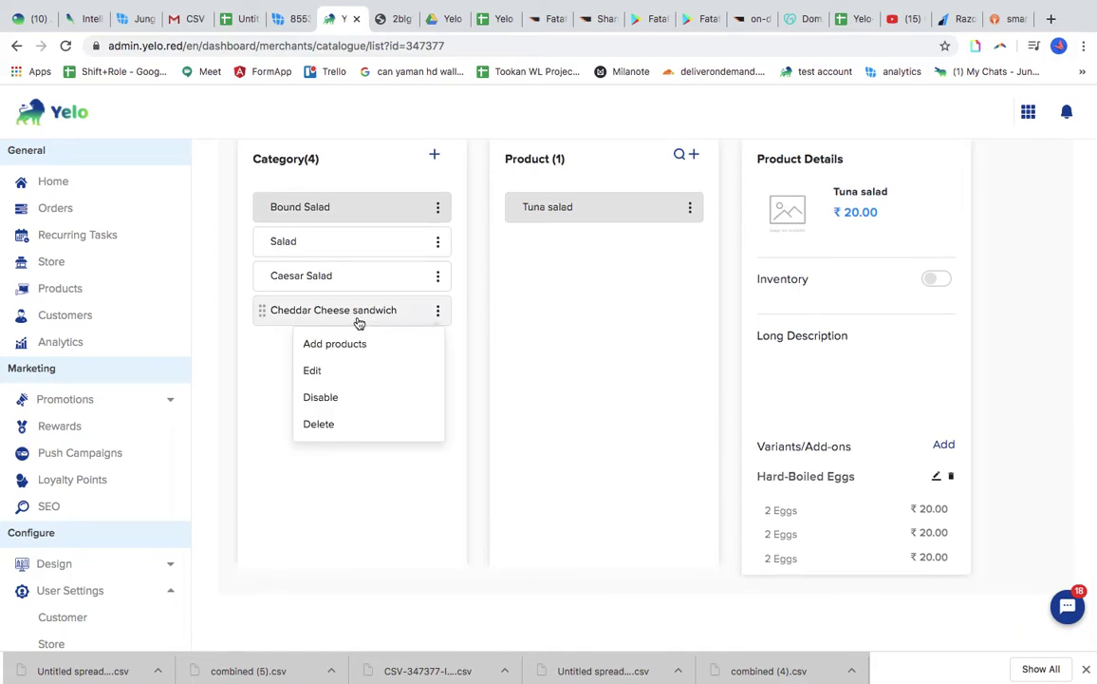
left_click(356, 319)
left_click(356, 318)
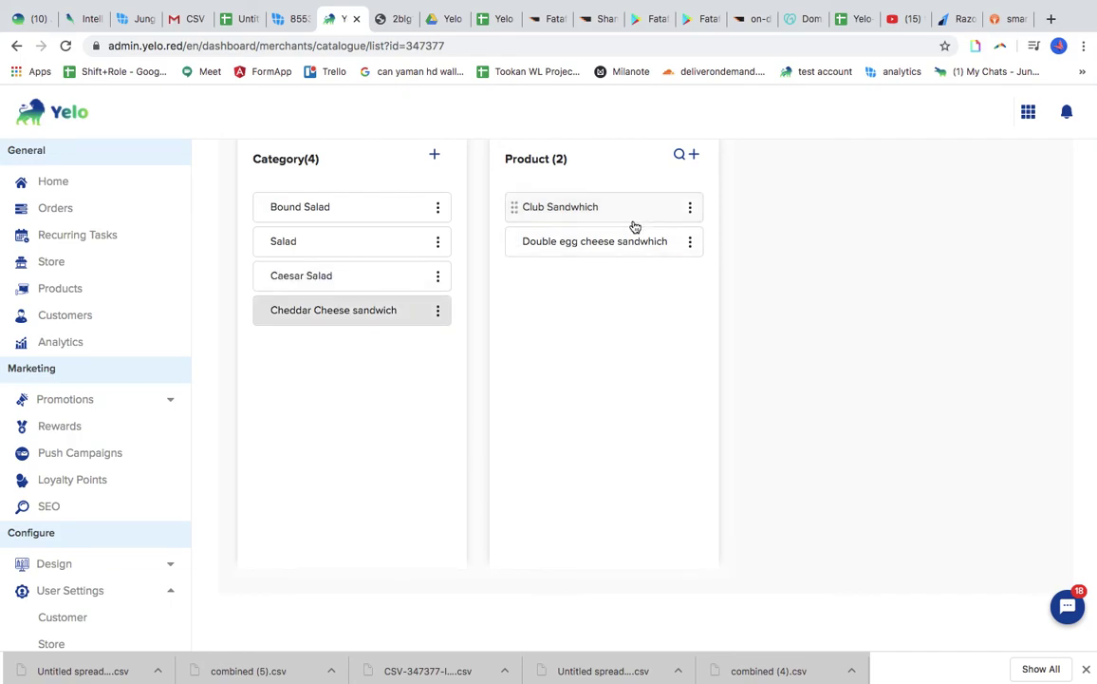
left_click(623, 245)
left_click(608, 213)
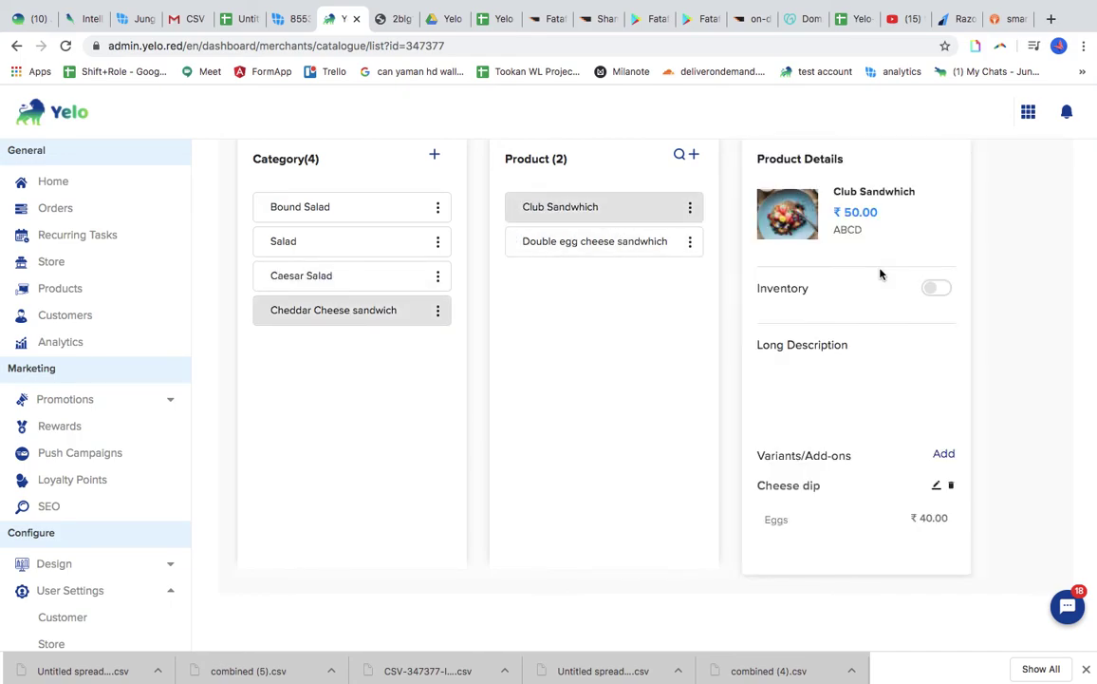